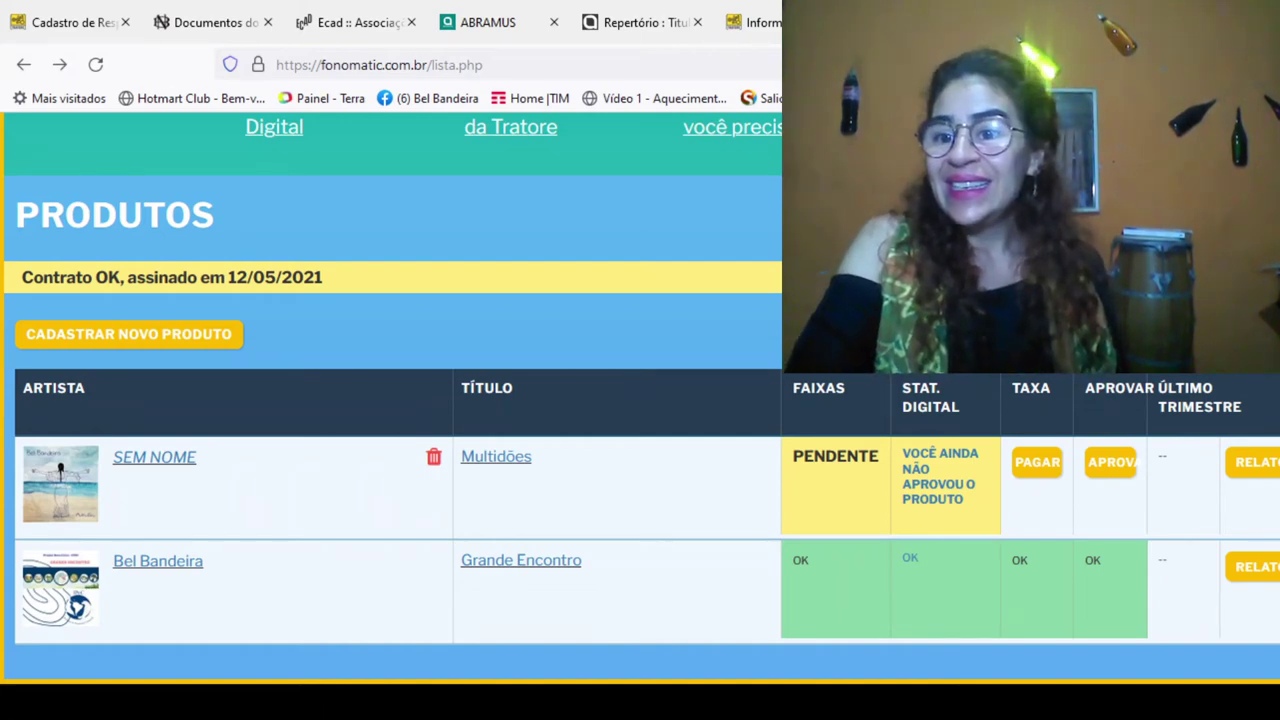
Step: Open the Grande Encontro product from the product list and view the artist and producer sections of its basic data
{"action": "scroll", "coordinate": [390, 400], "scroll_direction": "down", "scroll_amount": 2}
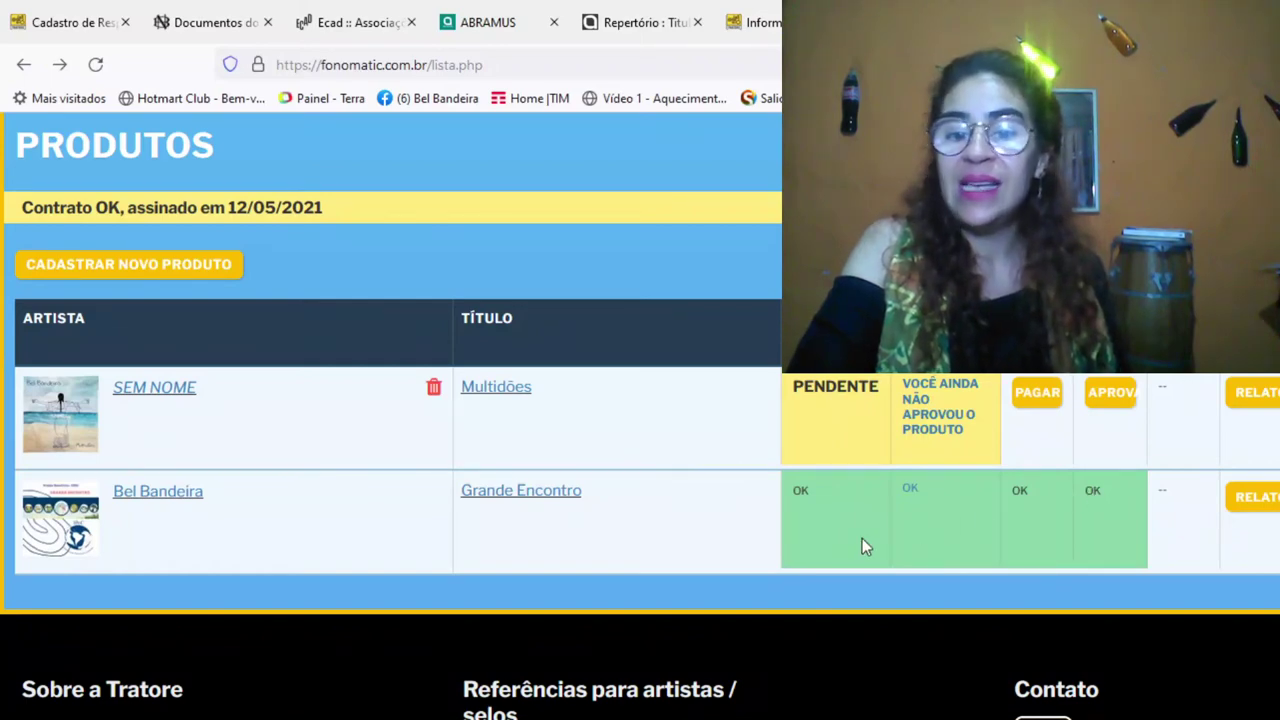
{"action": "left_click", "coordinate": [499, 494]}
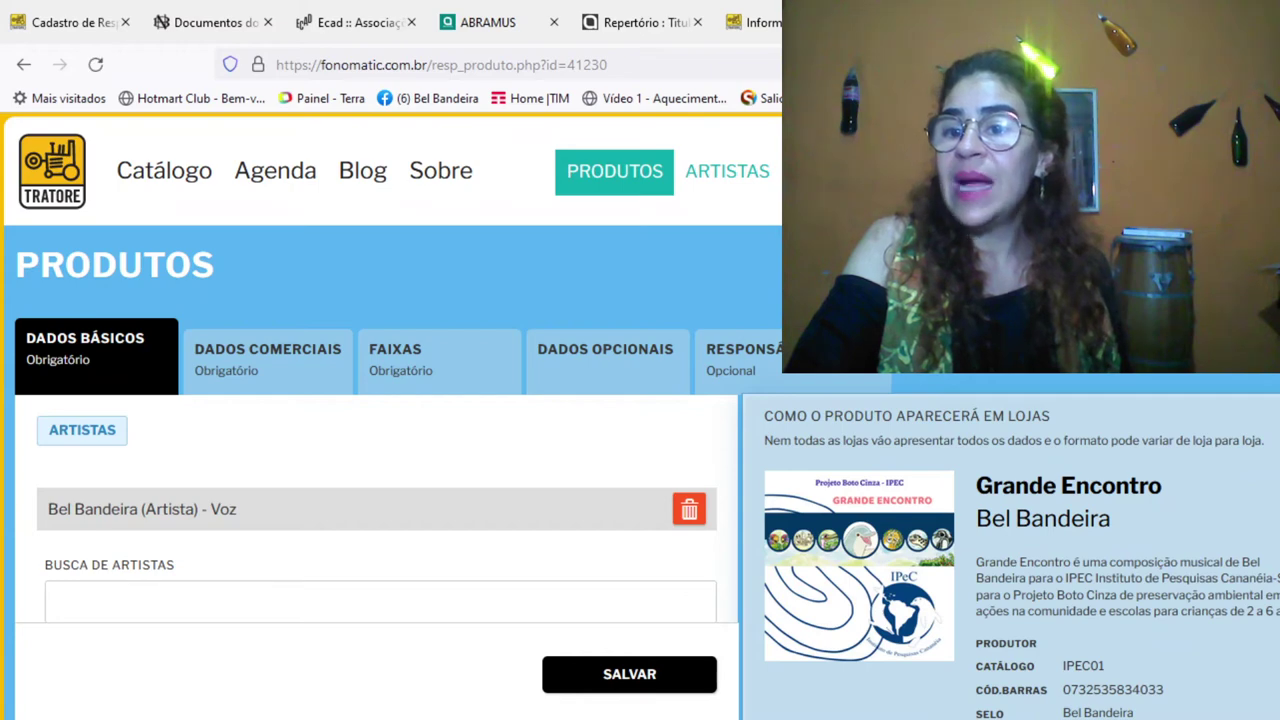
{"action": "scroll", "coordinate": [640, 416], "scroll_direction": "down", "scroll_amount": 1}
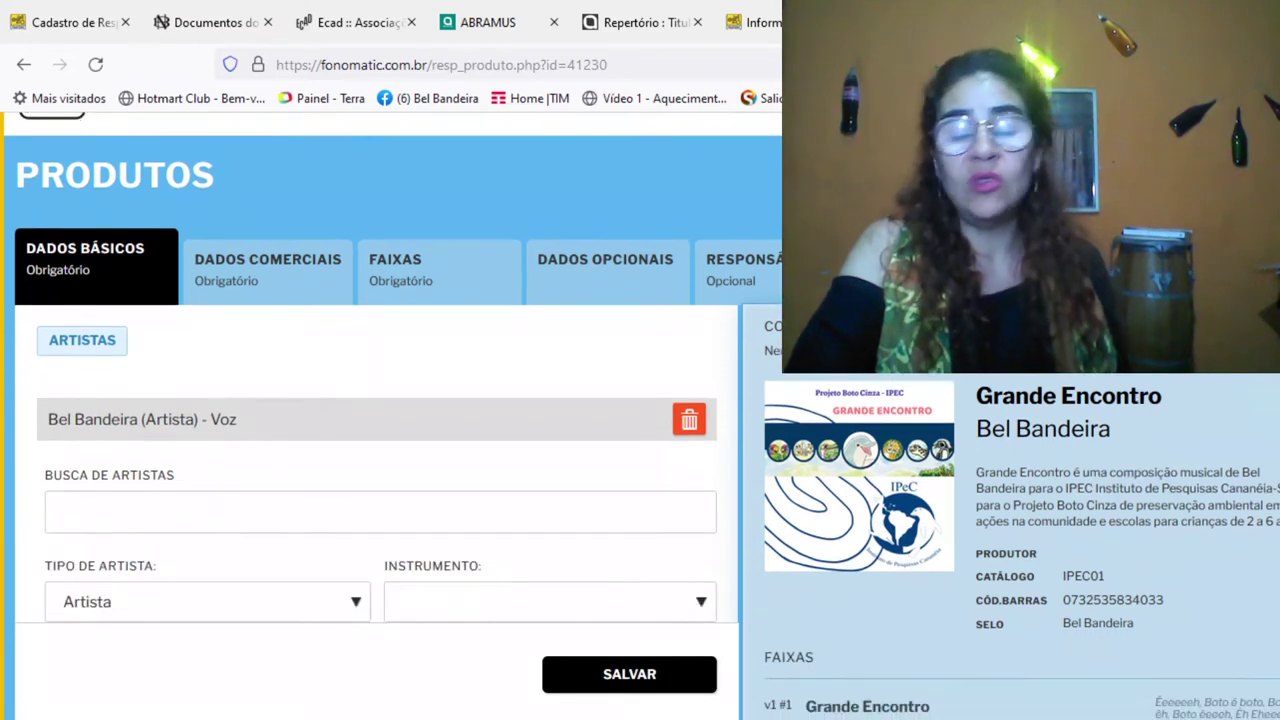
{"action": "scroll", "coordinate": [380, 416], "scroll_direction": "down", "scroll_amount": 4}
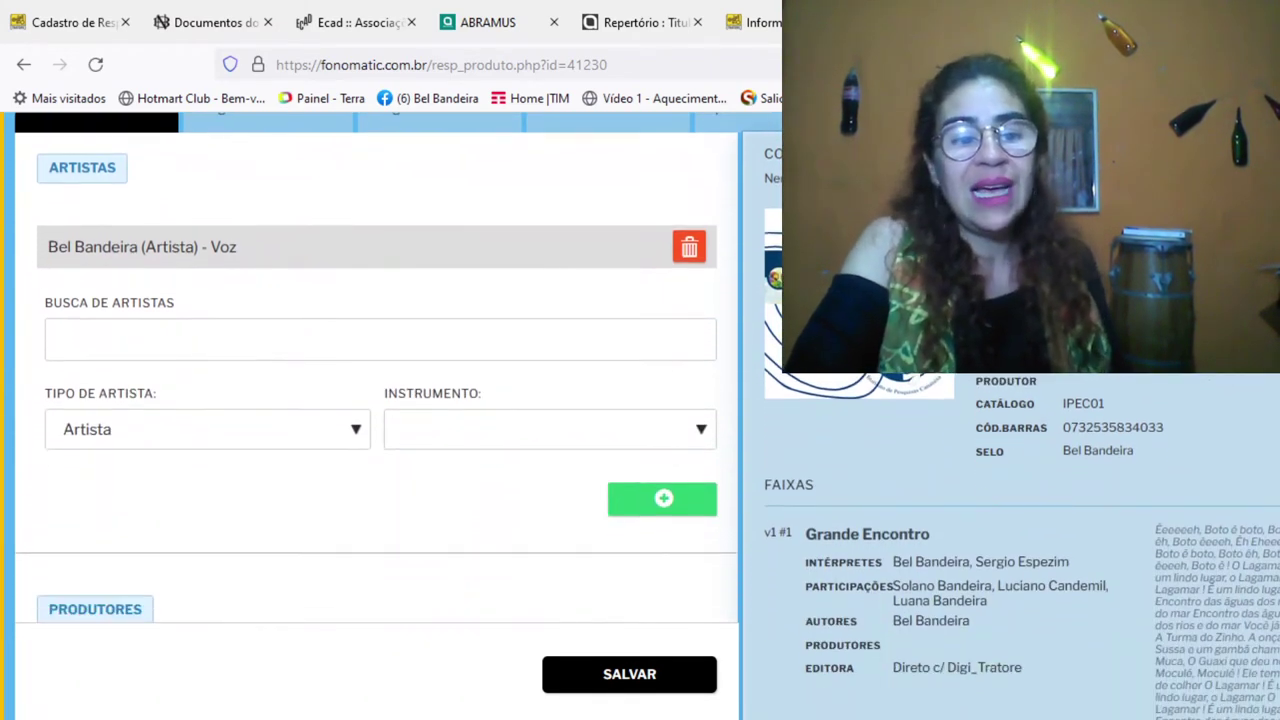
{"action": "scroll", "coordinate": [380, 416], "scroll_direction": "down", "scroll_amount": 1}
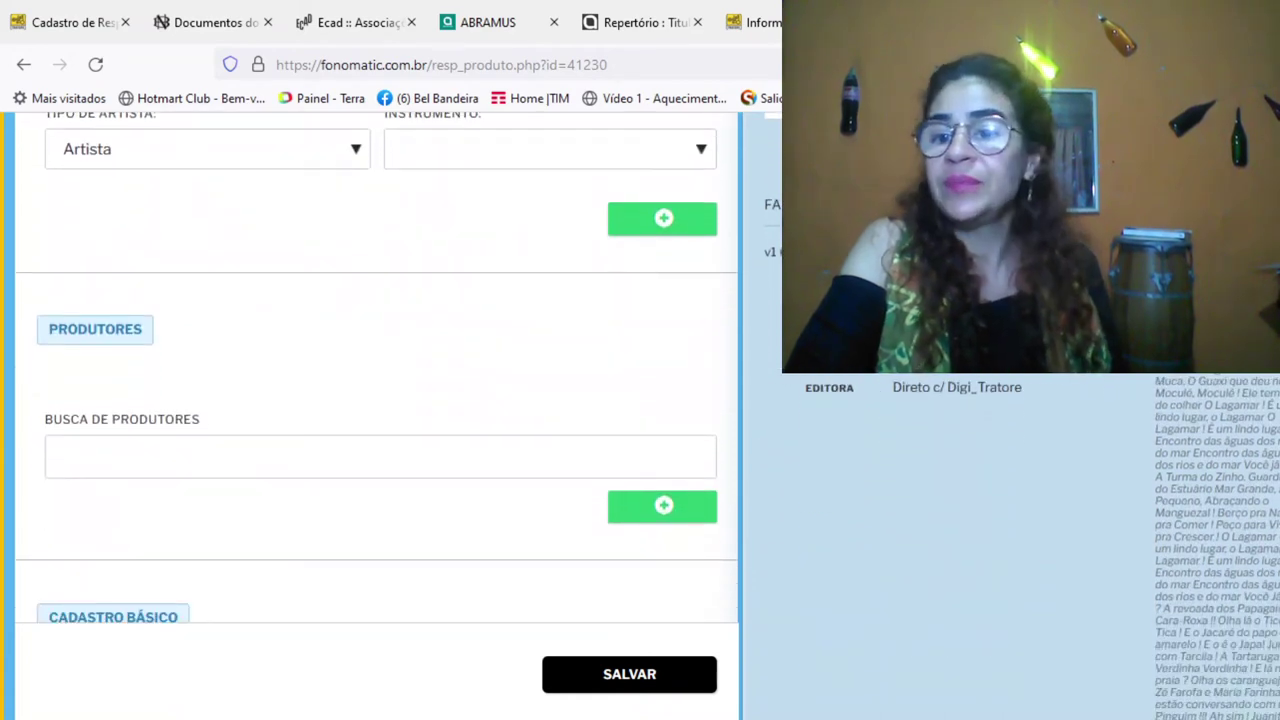
Step: Examine the artist section of the basic data, including the artist search, artist type and instrument fields
{"action": "scroll", "coordinate": [380, 416], "scroll_direction": "up", "scroll_amount": 1}
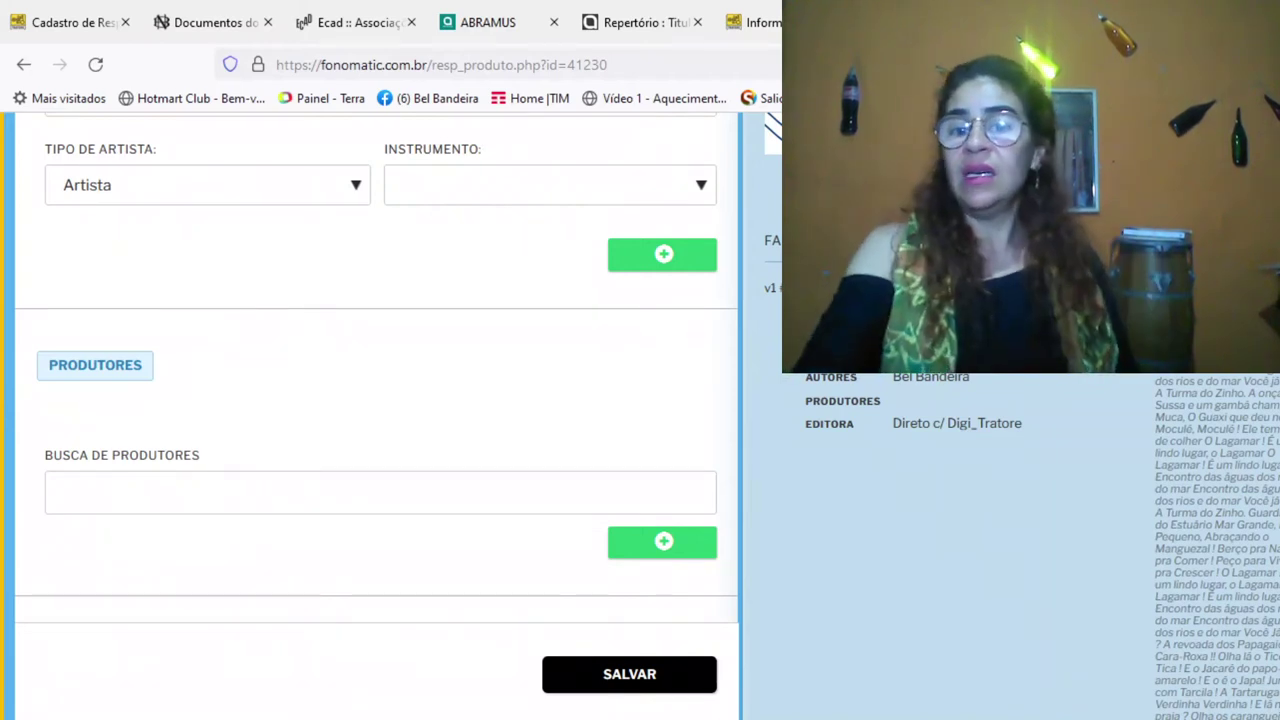
{"action": "scroll", "coordinate": [376, 400], "scroll_direction": "up", "scroll_amount": 3}
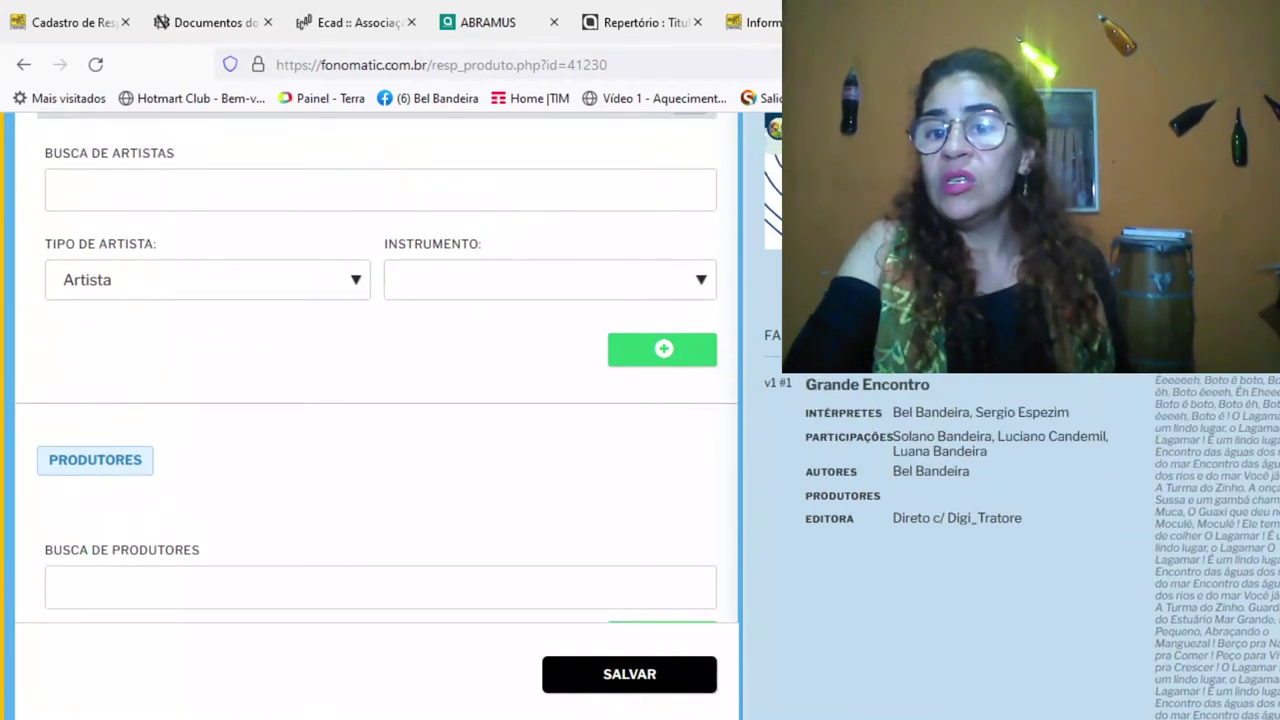
{"action": "scroll", "coordinate": [376, 400], "scroll_direction": "down", "scroll_amount": 1}
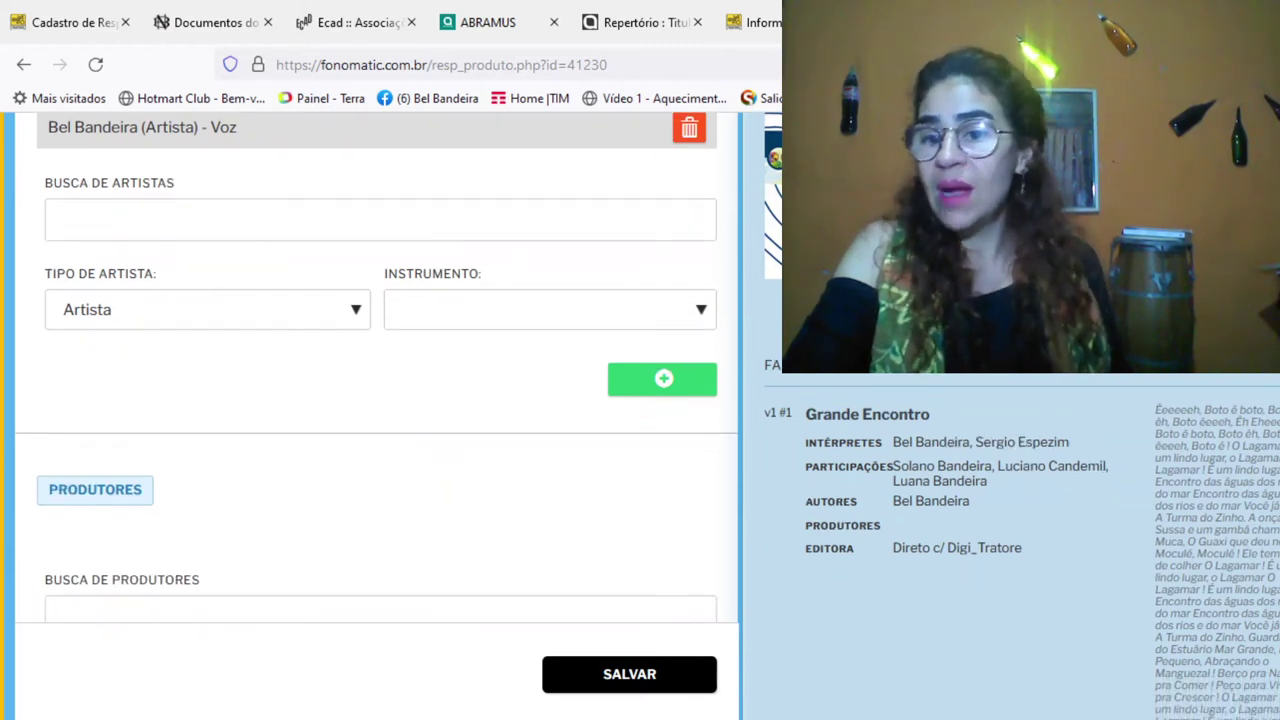
{"action": "scroll", "coordinate": [376, 400], "scroll_direction": "up", "scroll_amount": 2}
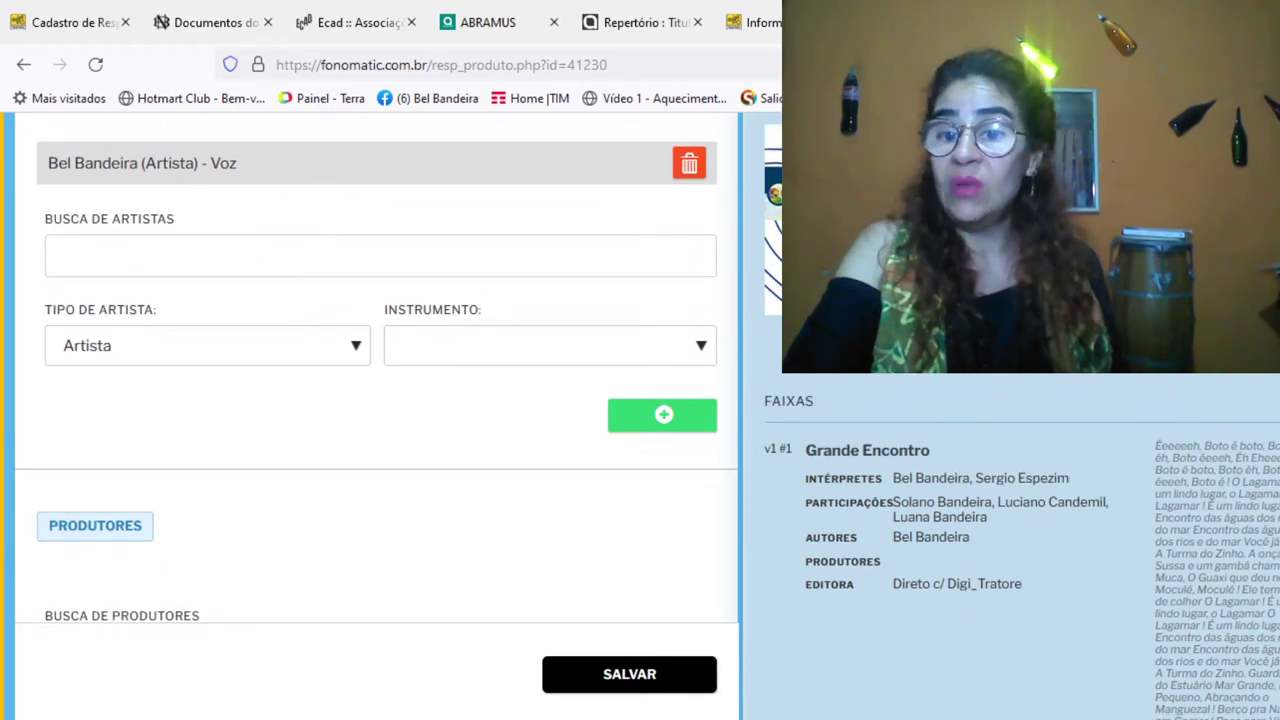
{"action": "scroll", "coordinate": [376, 400], "scroll_direction": "up", "scroll_amount": 1}
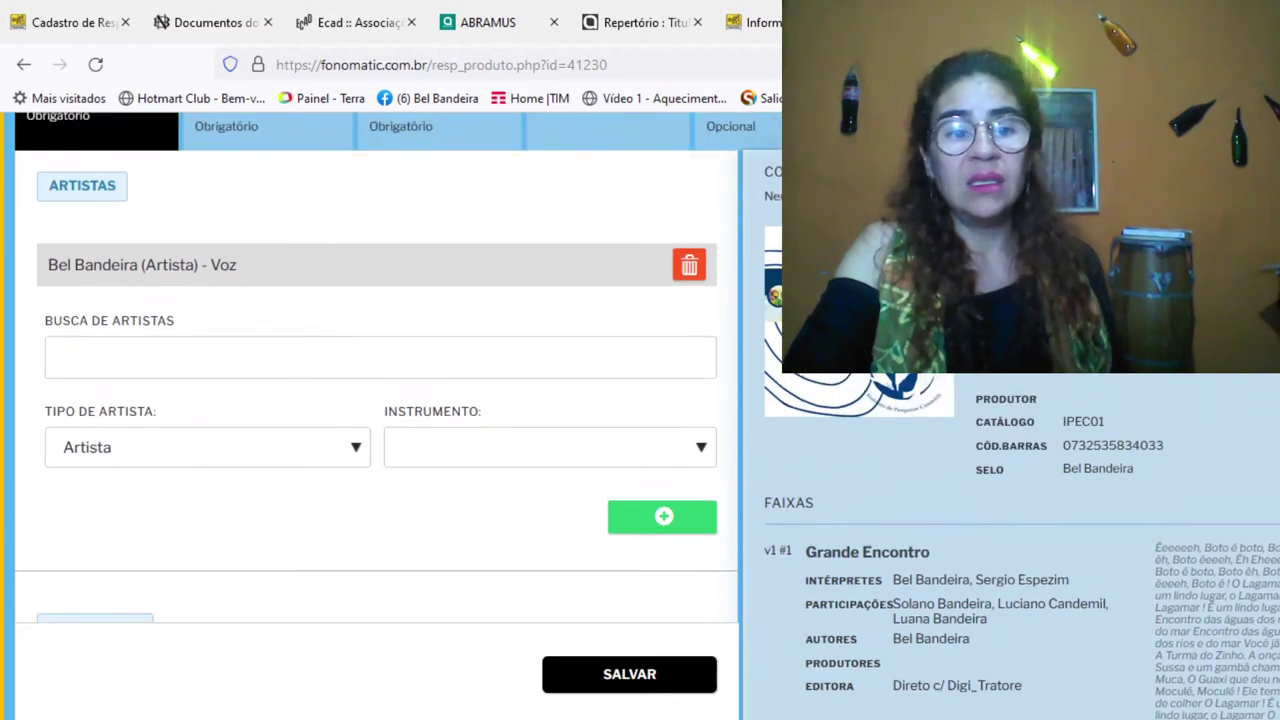
{"action": "scroll", "coordinate": [376, 400], "scroll_direction": "up", "scroll_amount": 1}
{"action": "scroll", "coordinate": [376, 400], "scroll_direction": "down", "scroll_amount": 1}
{"action": "scroll", "coordinate": [376, 400], "scroll_direction": "down", "scroll_amount": 1}
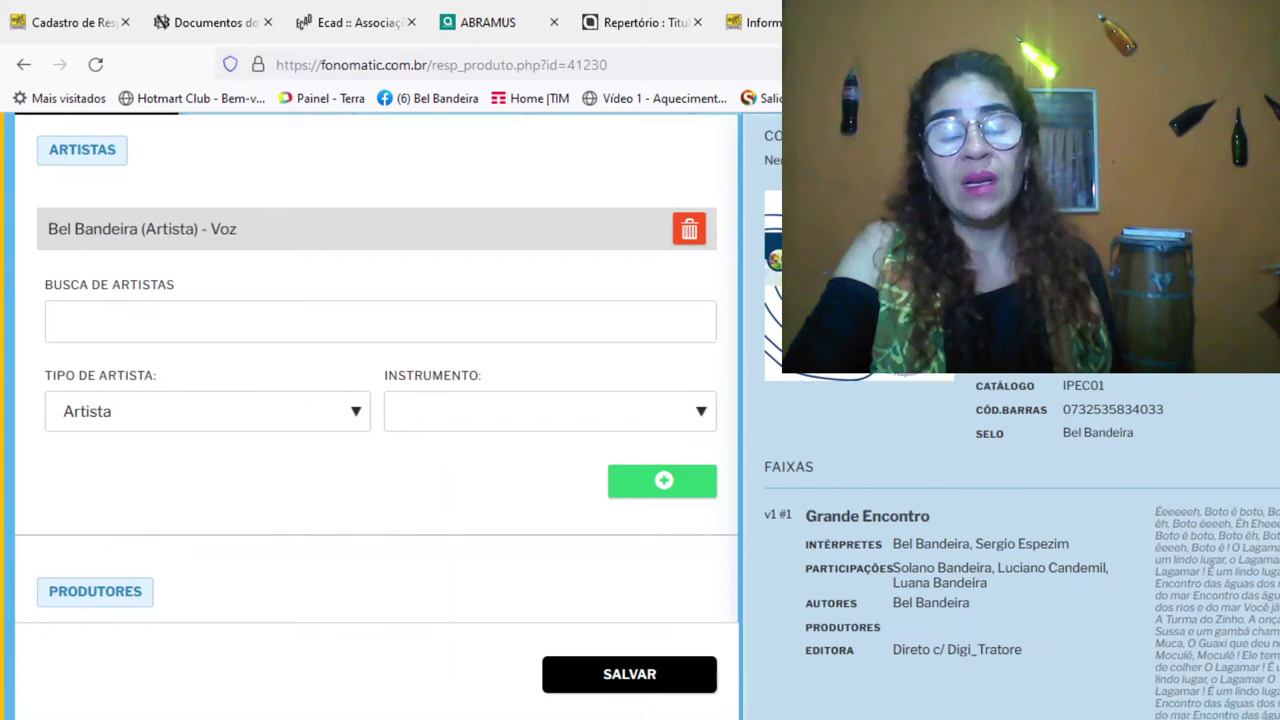
{"action": "scroll", "coordinate": [376, 400], "scroll_direction": "down", "scroll_amount": 1}
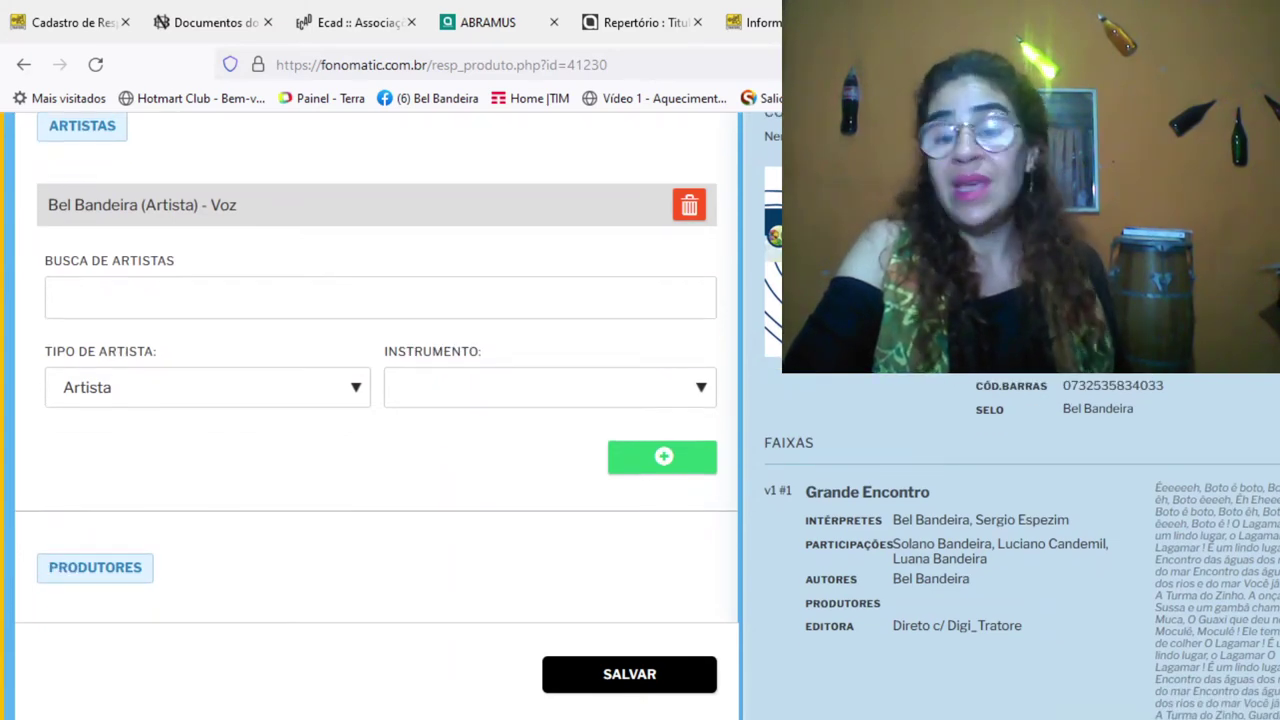
{"action": "scroll", "coordinate": [376, 400], "scroll_direction": "down", "scroll_amount": 1}
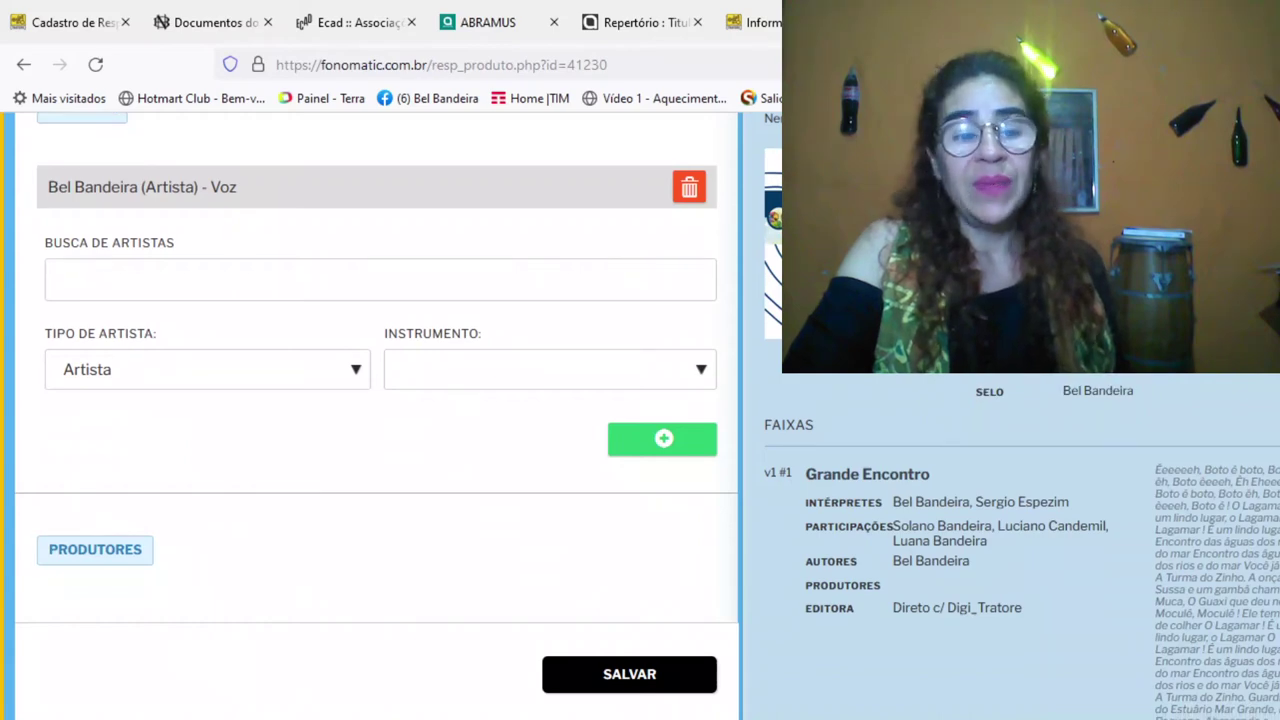
Step: Review the rest of the basic data, from title, genre and format through the description and original release date to the product image
{"action": "scroll", "coordinate": [376, 400], "scroll_direction": "down", "scroll_amount": 2}
{"action": "scroll", "coordinate": [376, 400], "scroll_direction": "down", "scroll_amount": 5}
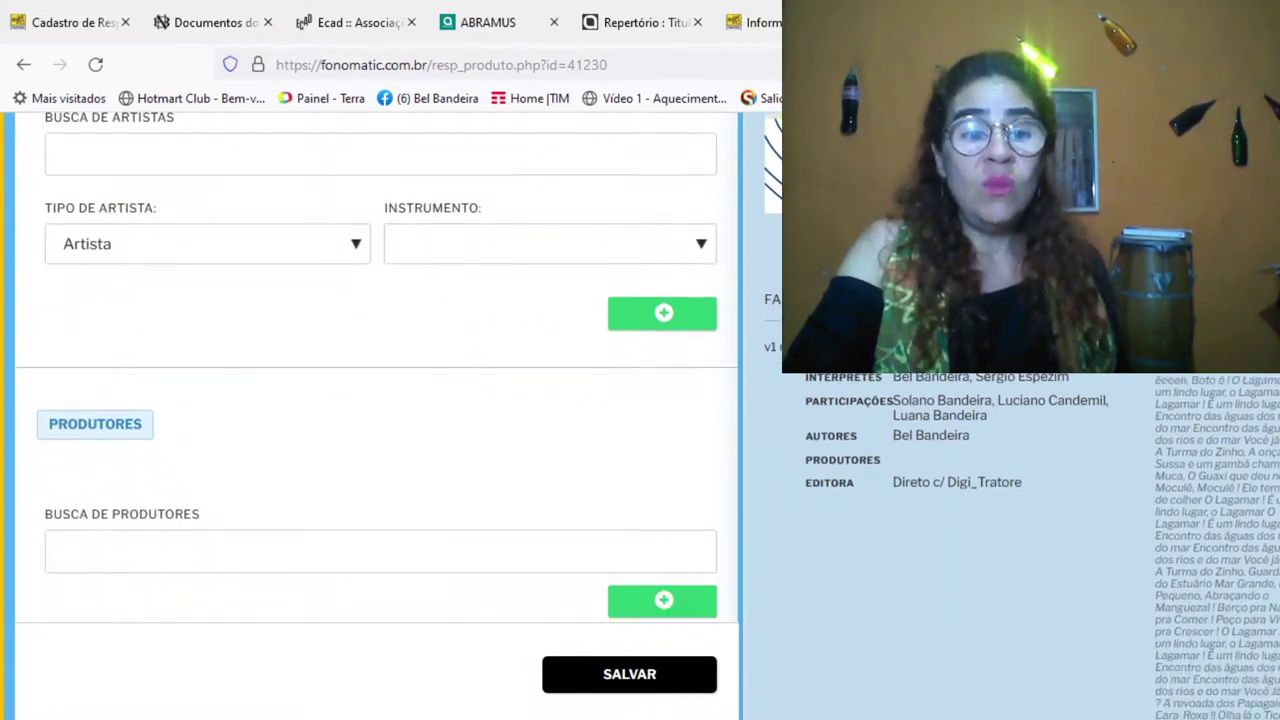
{"action": "scroll", "coordinate": [376, 400], "scroll_direction": "down", "scroll_amount": 10}
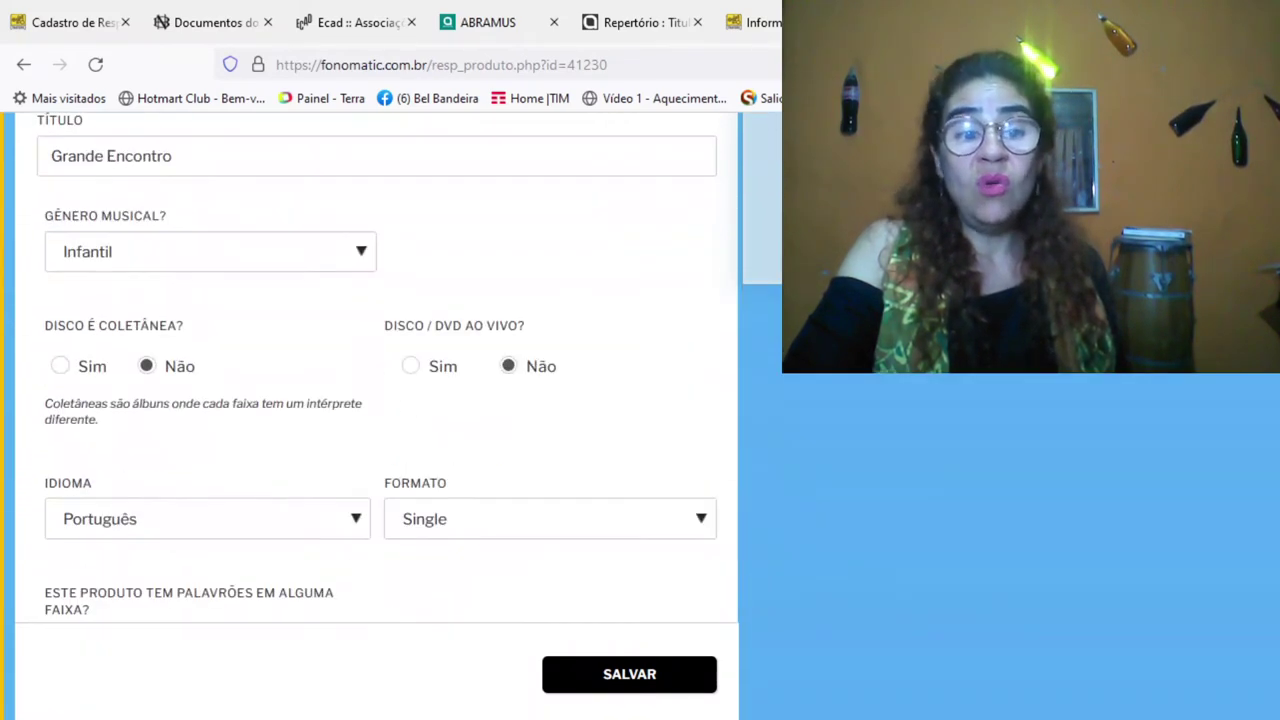
{"action": "scroll", "coordinate": [376, 400], "scroll_direction": "down", "scroll_amount": 10}
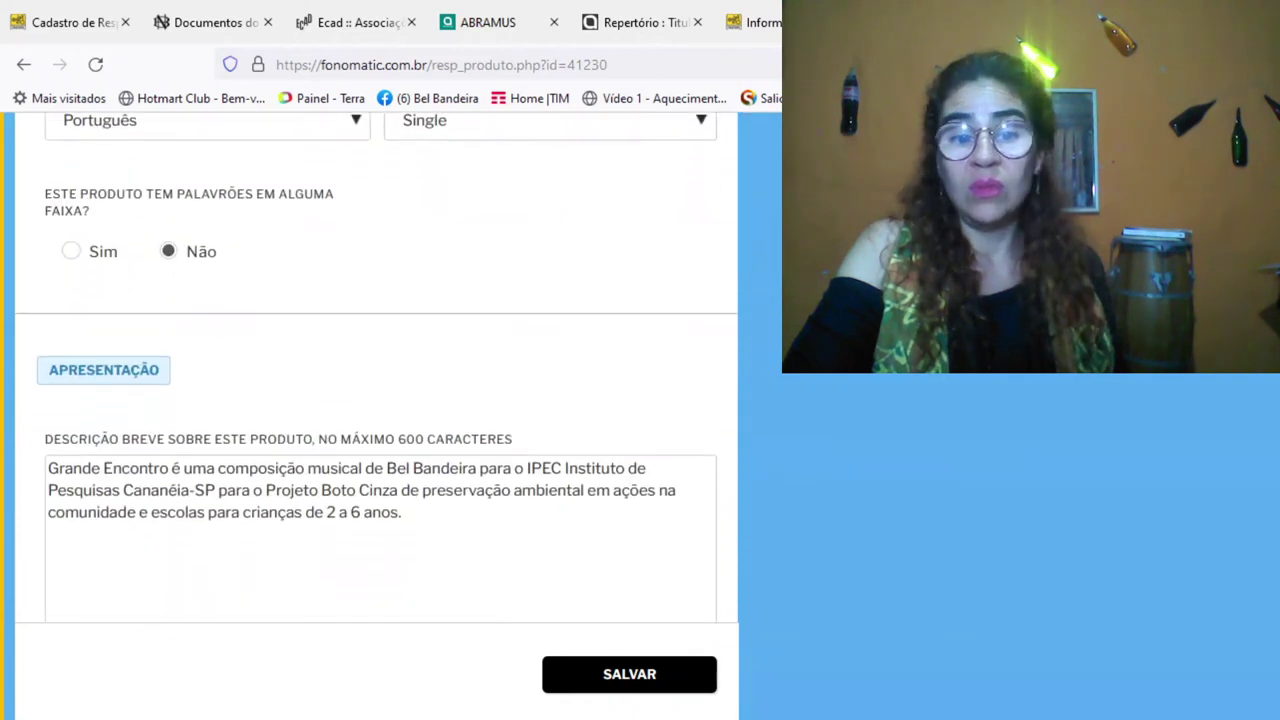
{"action": "scroll", "coordinate": [376, 400], "scroll_direction": "down", "scroll_amount": 8}
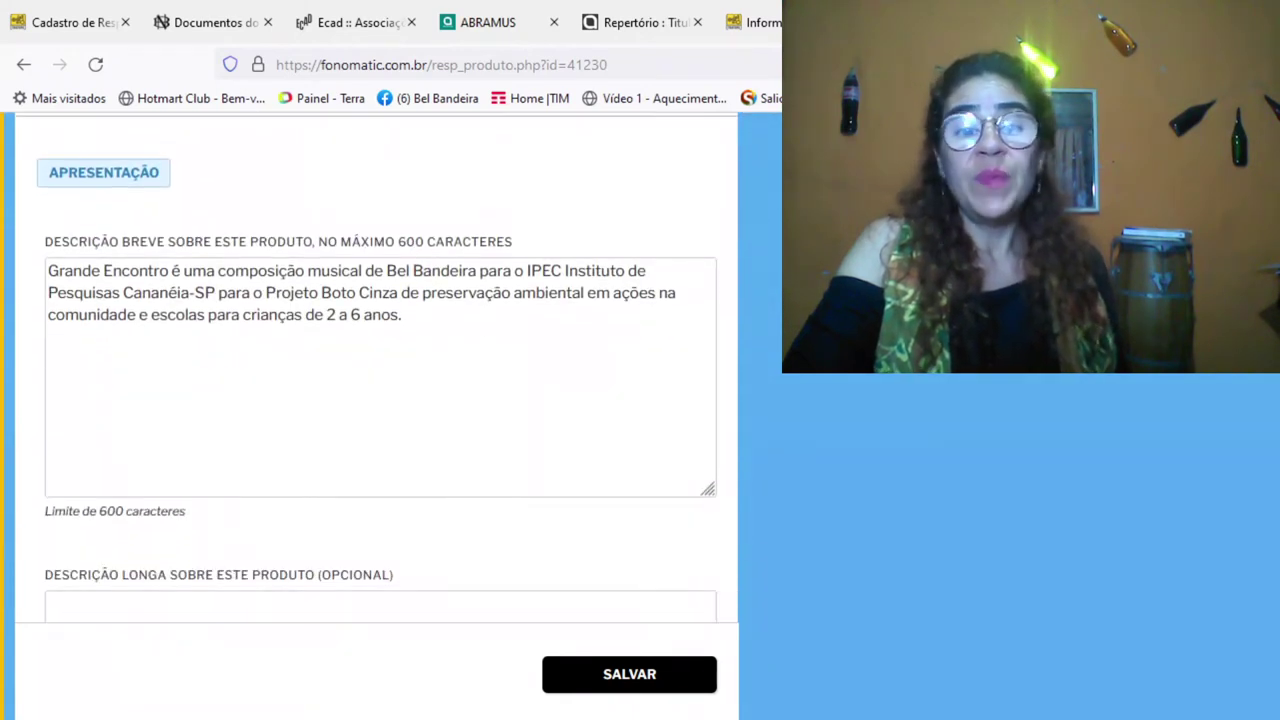
{"action": "scroll", "coordinate": [376, 400], "scroll_direction": "down", "scroll_amount": 6}
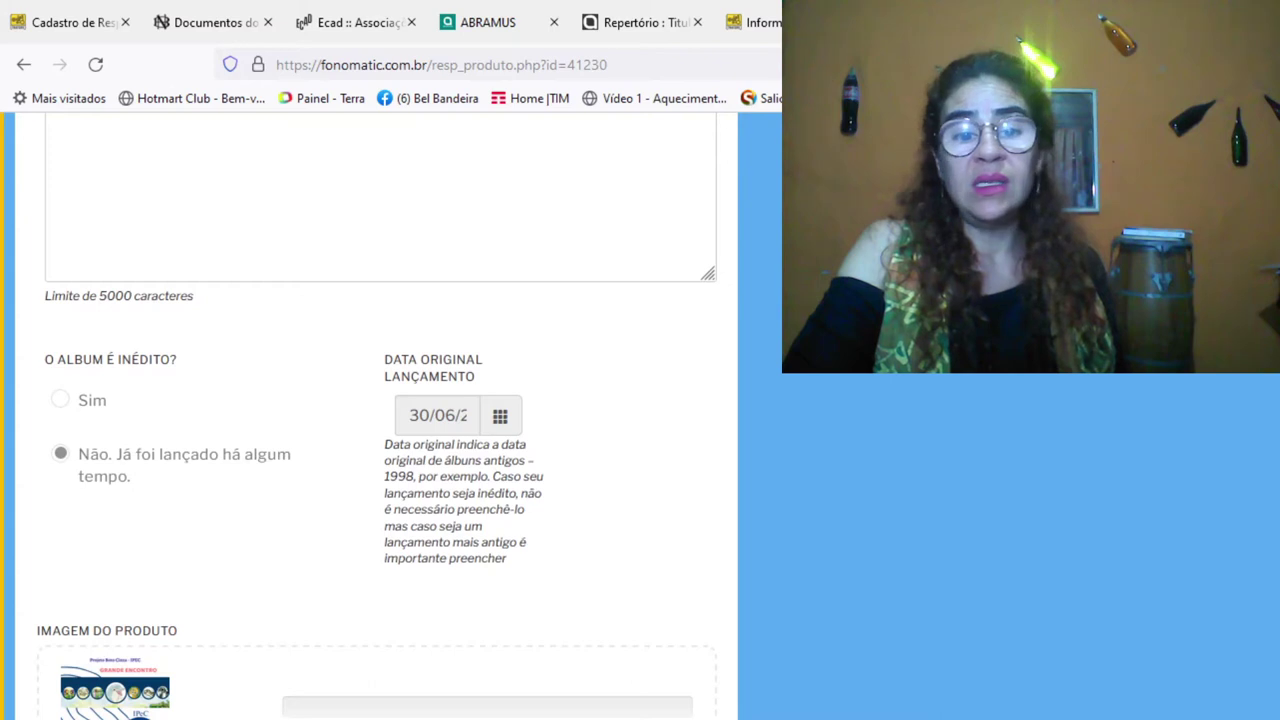
{"action": "scroll", "coordinate": [376, 400], "scroll_direction": "down", "scroll_amount": 5}
{"action": "scroll", "coordinate": [376, 400], "scroll_direction": "down", "scroll_amount": 1}
{"action": "scroll", "coordinate": [376, 400], "scroll_direction": "up", "scroll_amount": 1}
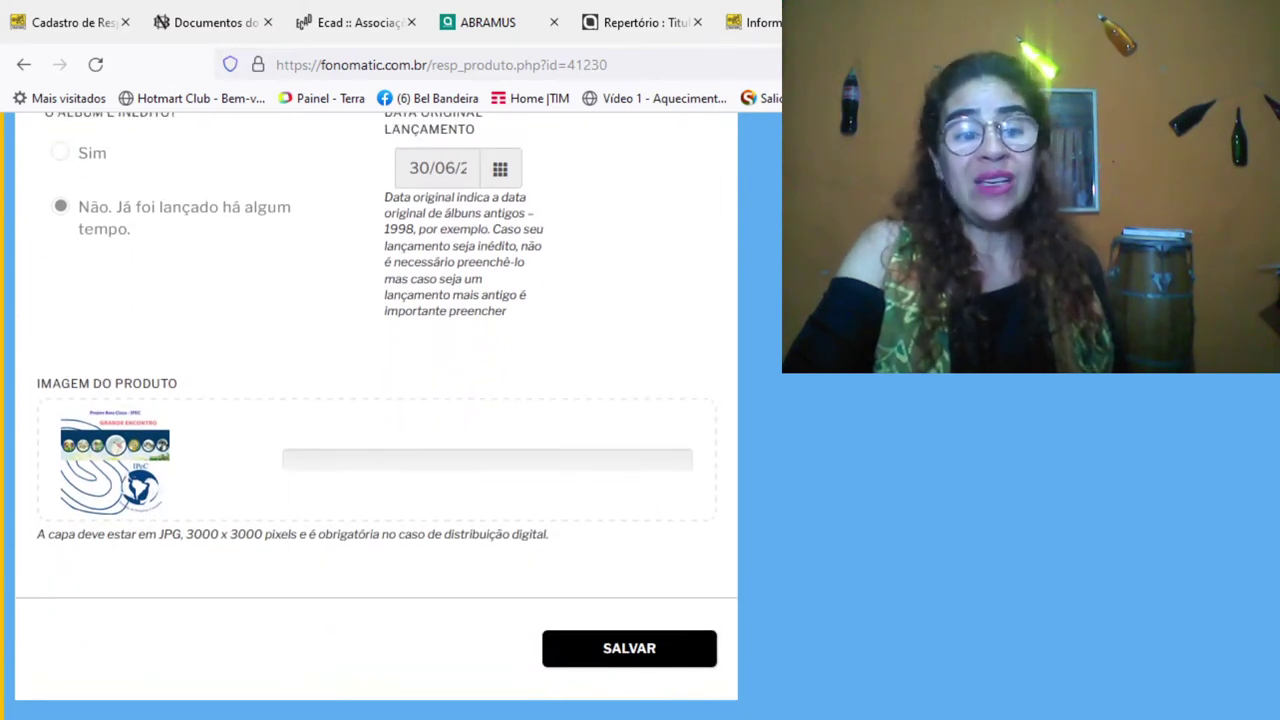
{"action": "scroll", "coordinate": [376, 400], "scroll_direction": "down", "scroll_amount": 1}
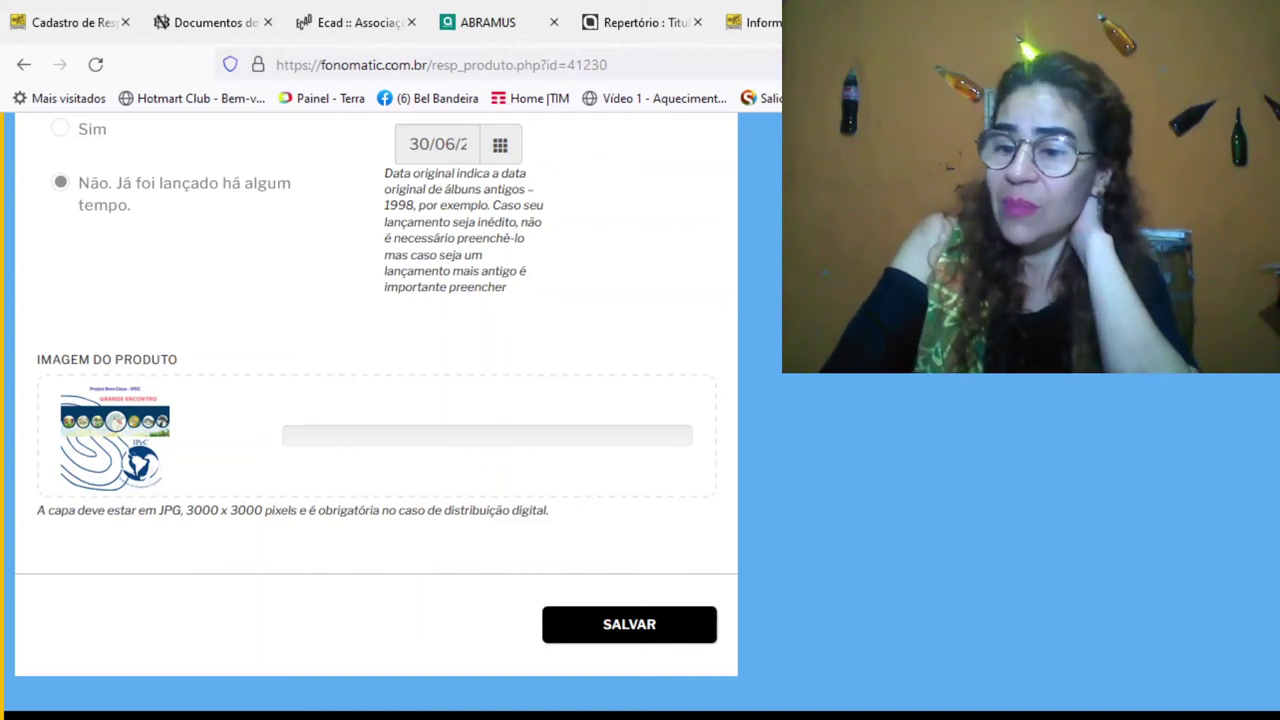
Step: Go back through the basic data and re-examine the producer and artist search fields
{"action": "scroll", "coordinate": [376, 400], "scroll_direction": "up", "scroll_amount": 5}
{"action": "scroll", "coordinate": [376, 400], "scroll_direction": "up", "scroll_amount": 10}
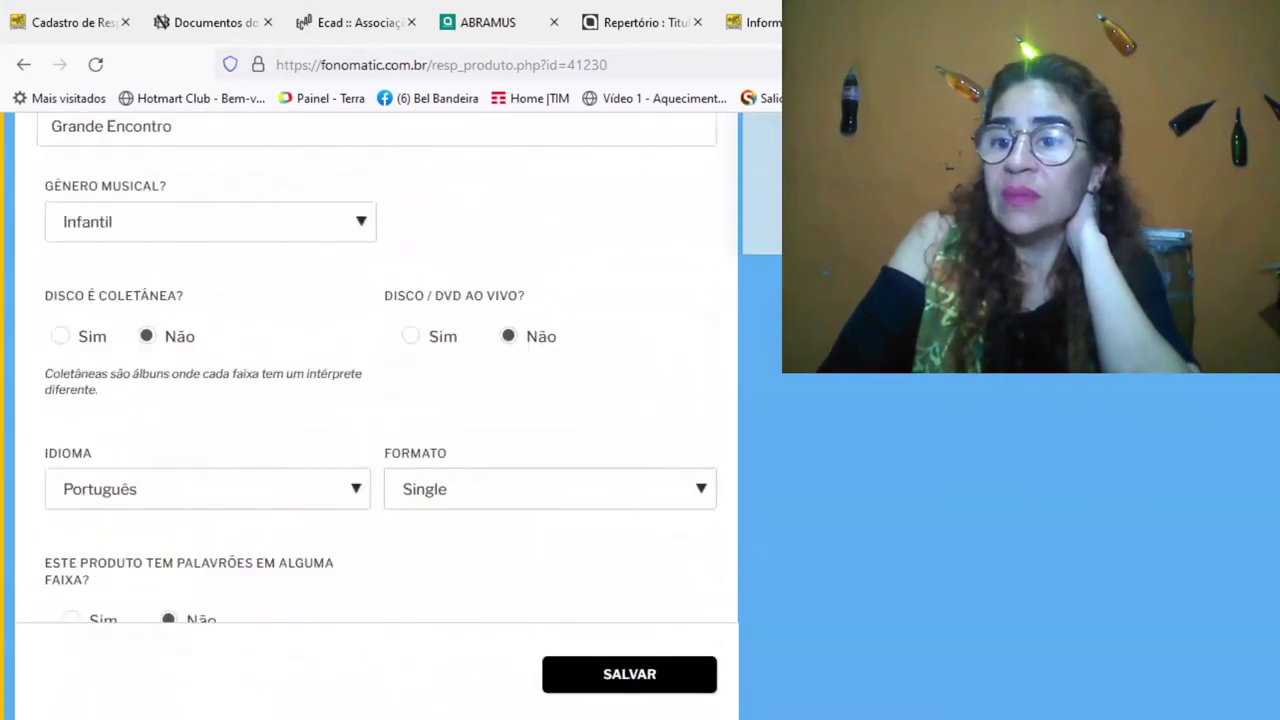
{"action": "scroll", "coordinate": [376, 400], "scroll_direction": "up", "scroll_amount": 7}
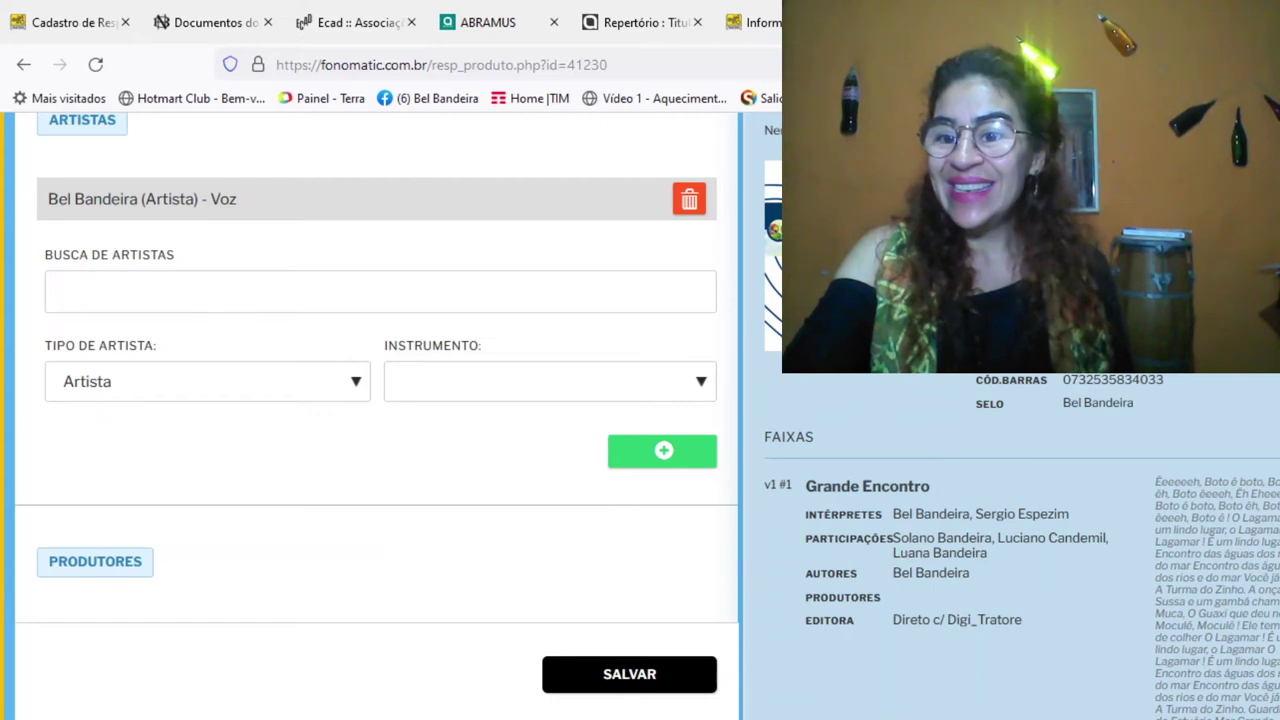
{"action": "scroll", "coordinate": [376, 400], "scroll_direction": "down", "scroll_amount": 2}
{"action": "scroll", "coordinate": [376, 400], "scroll_direction": "down", "scroll_amount": 2}
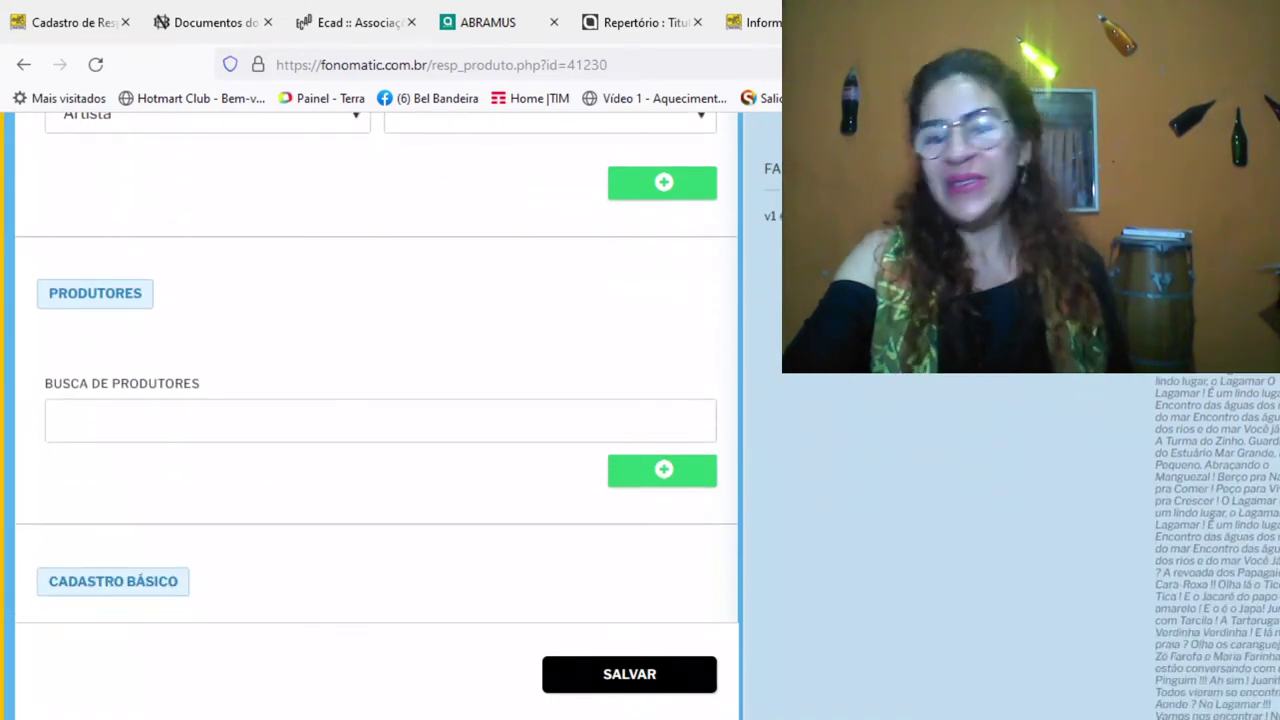
{"action": "scroll", "coordinate": [376, 400], "scroll_direction": "down", "scroll_amount": 1}
{"action": "scroll", "coordinate": [376, 400], "scroll_direction": "up", "scroll_amount": 2}
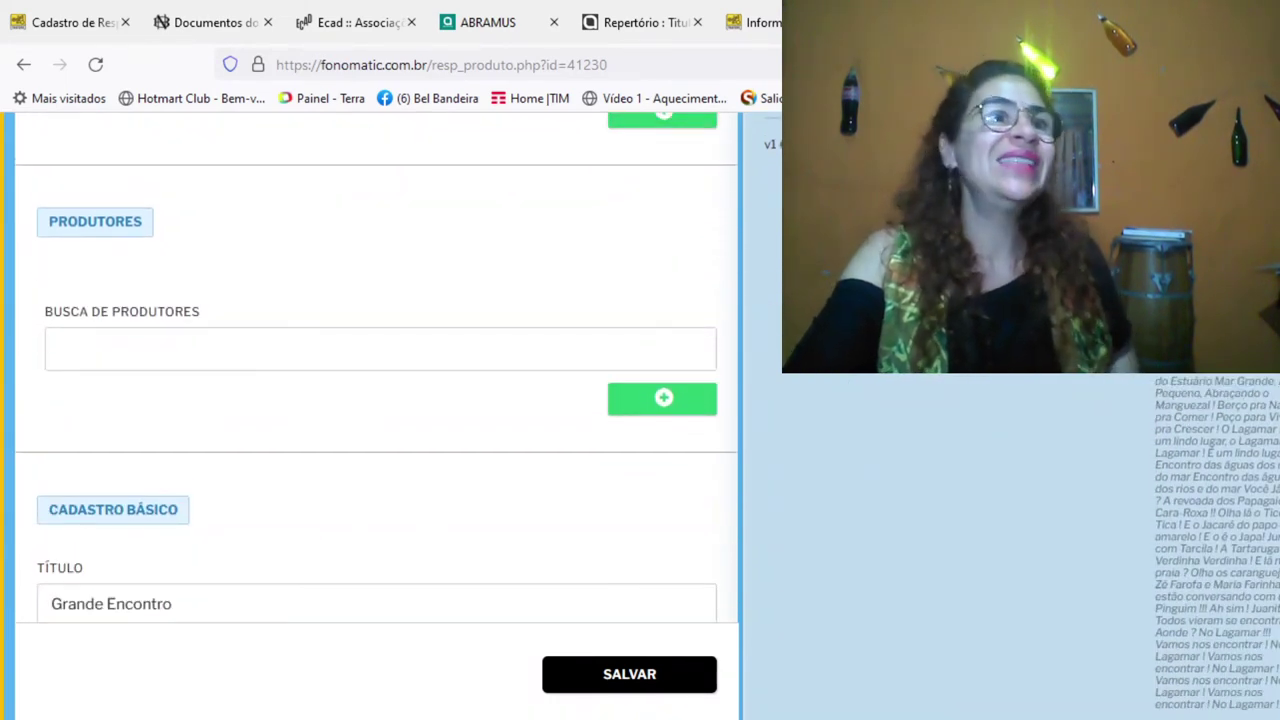
{"action": "scroll", "coordinate": [376, 400], "scroll_direction": "up", "scroll_amount": 3}
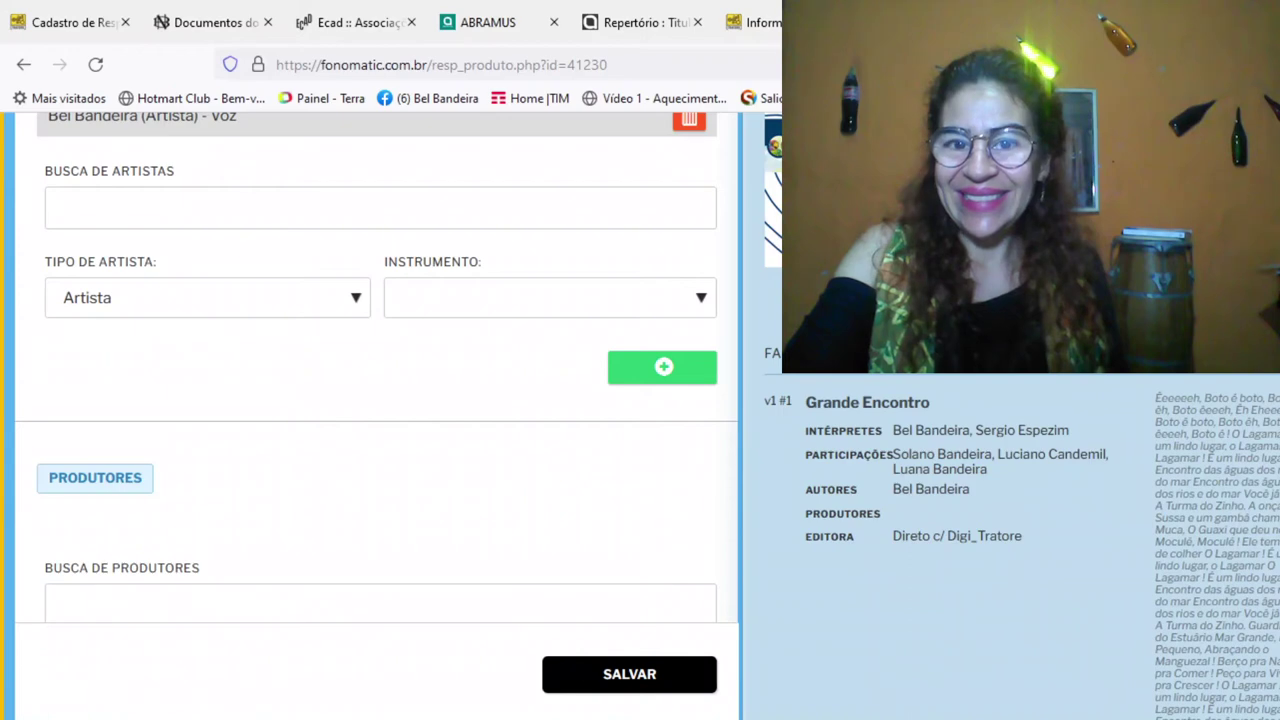
{"action": "scroll", "coordinate": [376, 400], "scroll_direction": "up", "scroll_amount": 1}
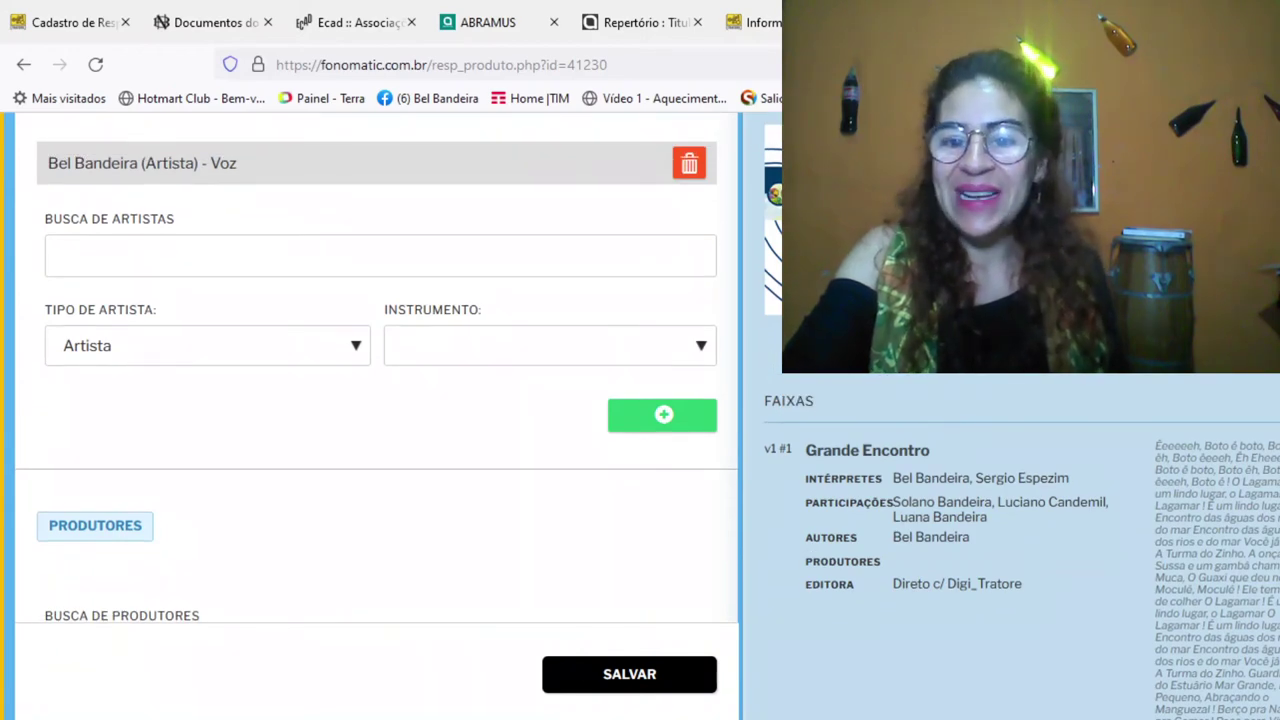
Step: Open the product's commercial data and review the barcode, smartlink, digital release date and physical distribution settings
{"action": "scroll", "coordinate": [376, 400], "scroll_direction": "up", "scroll_amount": 3}
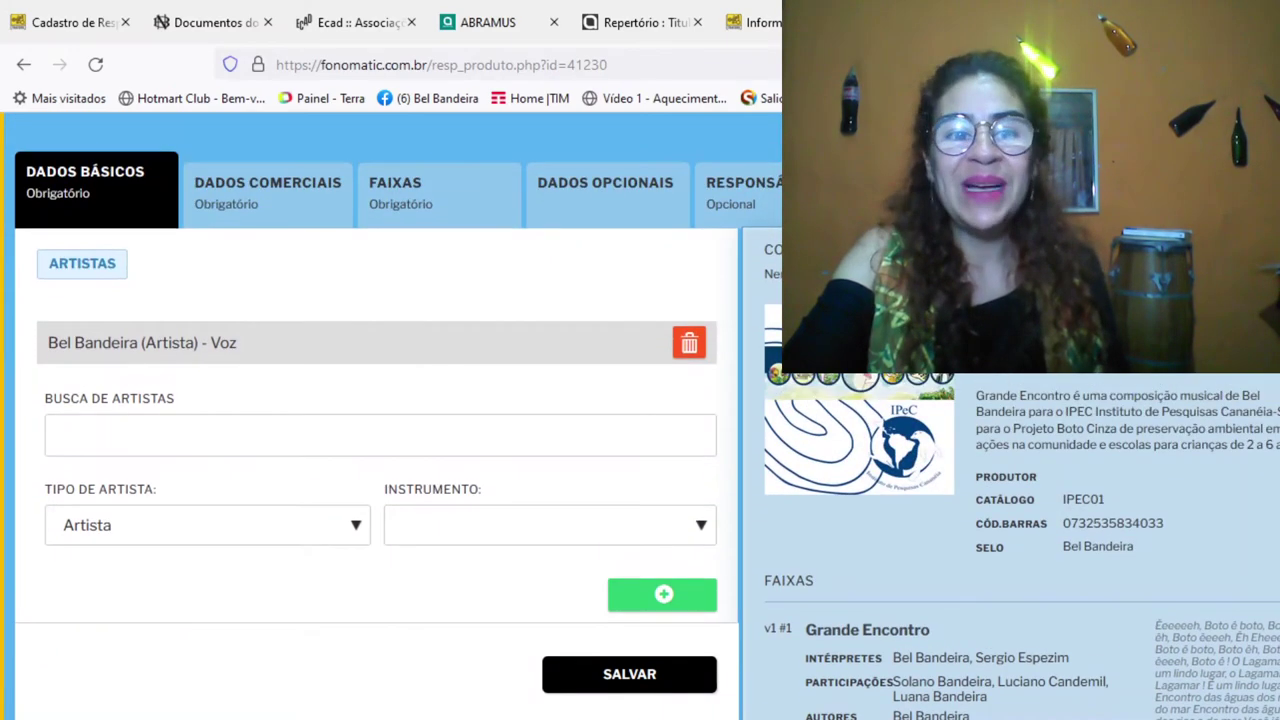
{"action": "scroll", "coordinate": [376, 400], "scroll_direction": "up", "scroll_amount": 1}
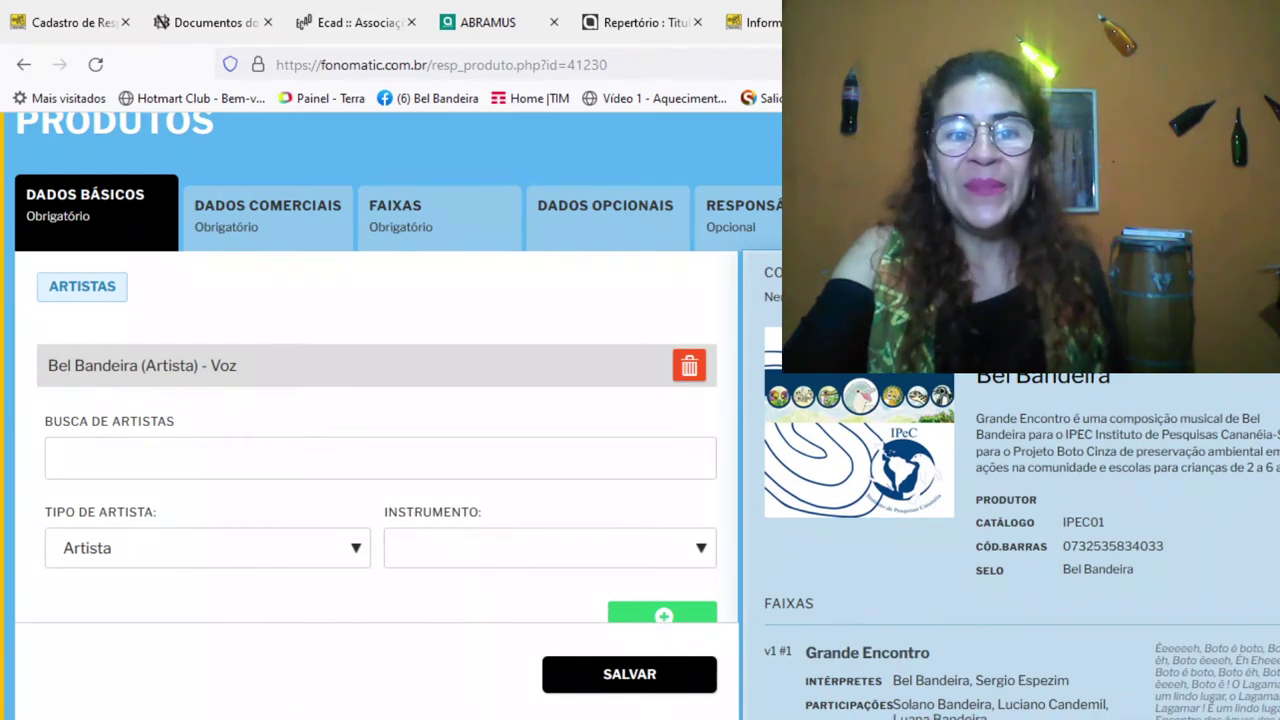
{"action": "scroll", "coordinate": [376, 400], "scroll_direction": "up", "scroll_amount": 1}
{"action": "scroll", "coordinate": [376, 400], "scroll_direction": "down", "scroll_amount": 1}
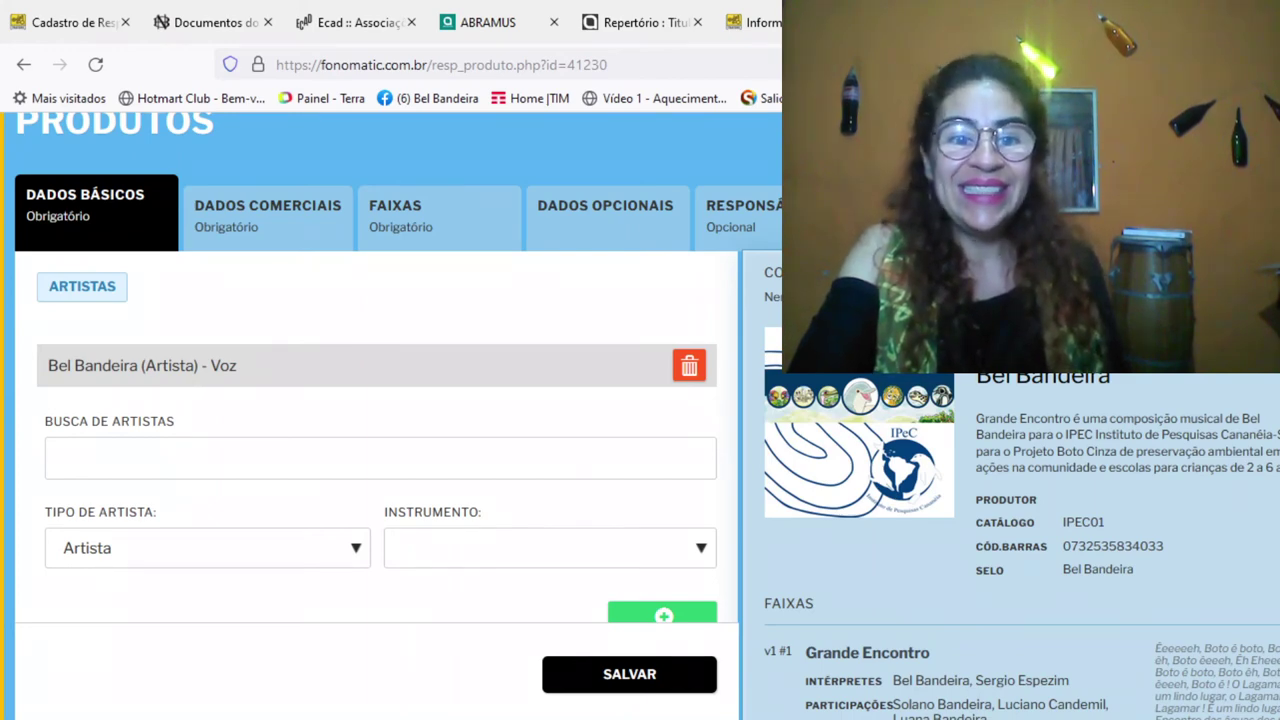
{"action": "scroll", "coordinate": [390, 400], "scroll_direction": "down", "scroll_amount": 1}
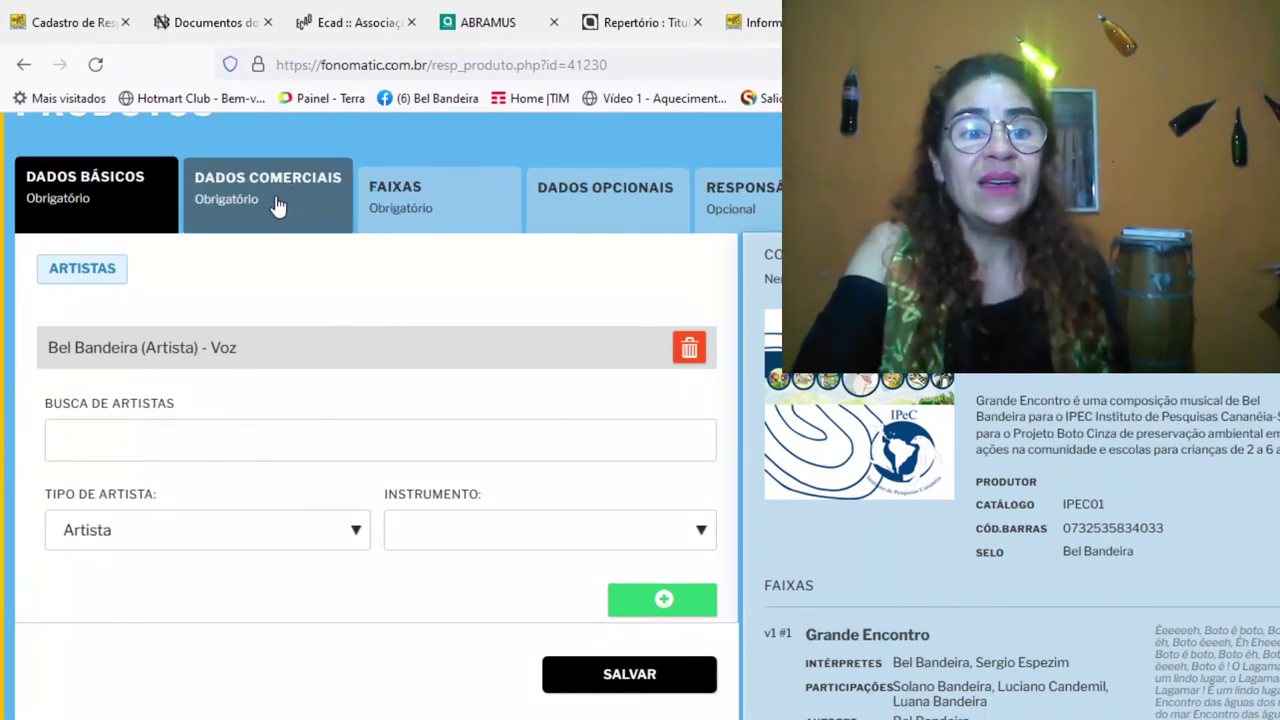
{"action": "left_click", "coordinate": [279, 203]}
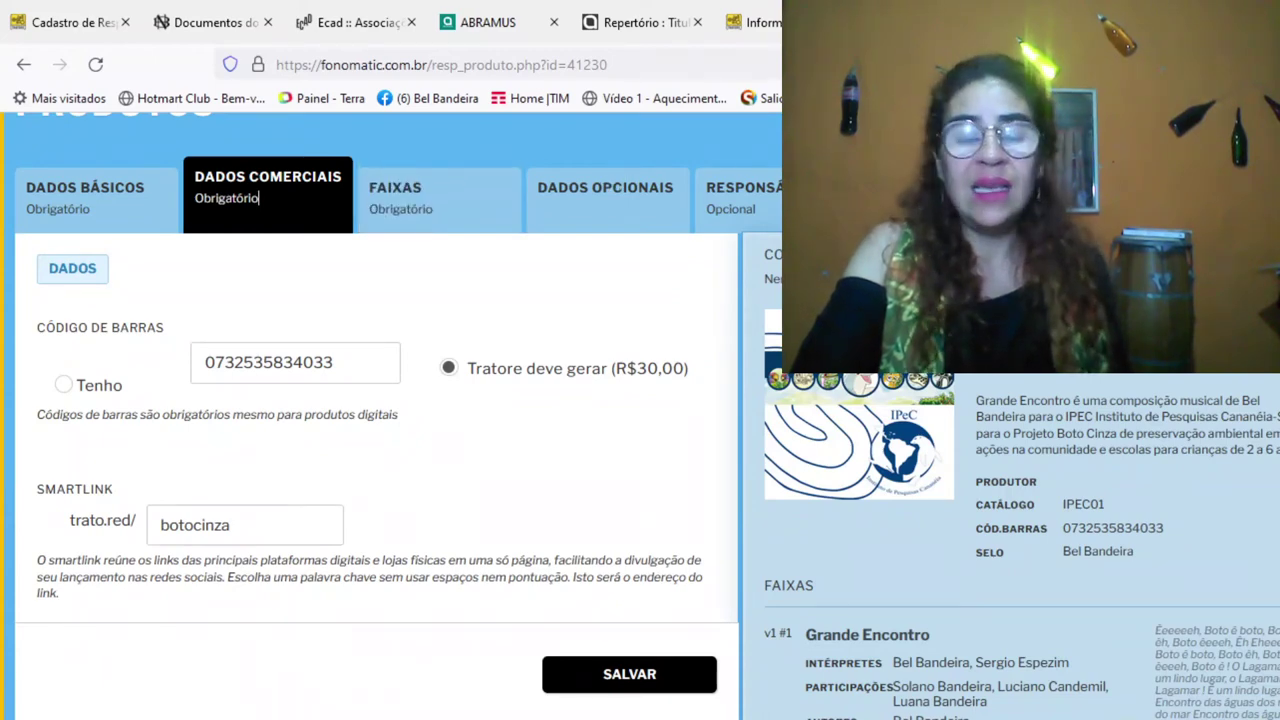
{"action": "scroll", "coordinate": [259, 198], "scroll_direction": "down", "scroll_amount": 3}
{"action": "scroll", "coordinate": [376, 400], "scroll_direction": "down", "scroll_amount": 2}
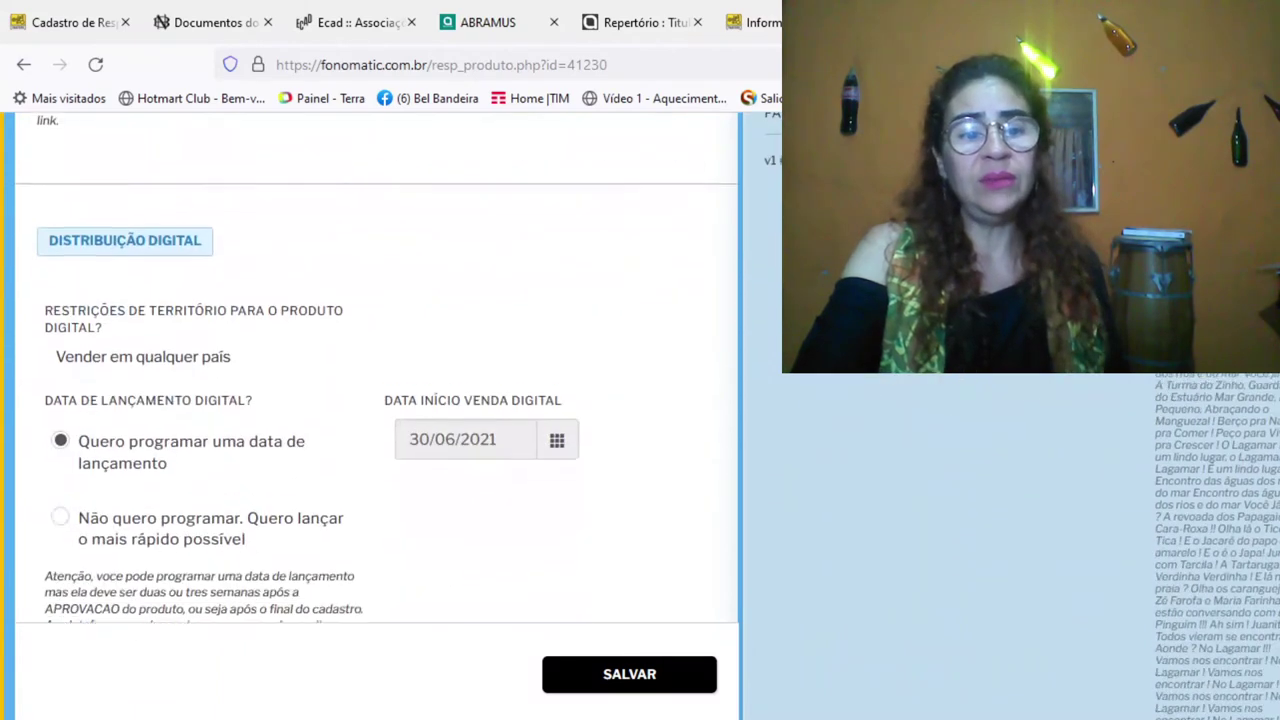
{"action": "scroll", "coordinate": [376, 400], "scroll_direction": "down", "scroll_amount": 2}
{"action": "scroll", "coordinate": [376, 400], "scroll_direction": "down", "scroll_amount": 1}
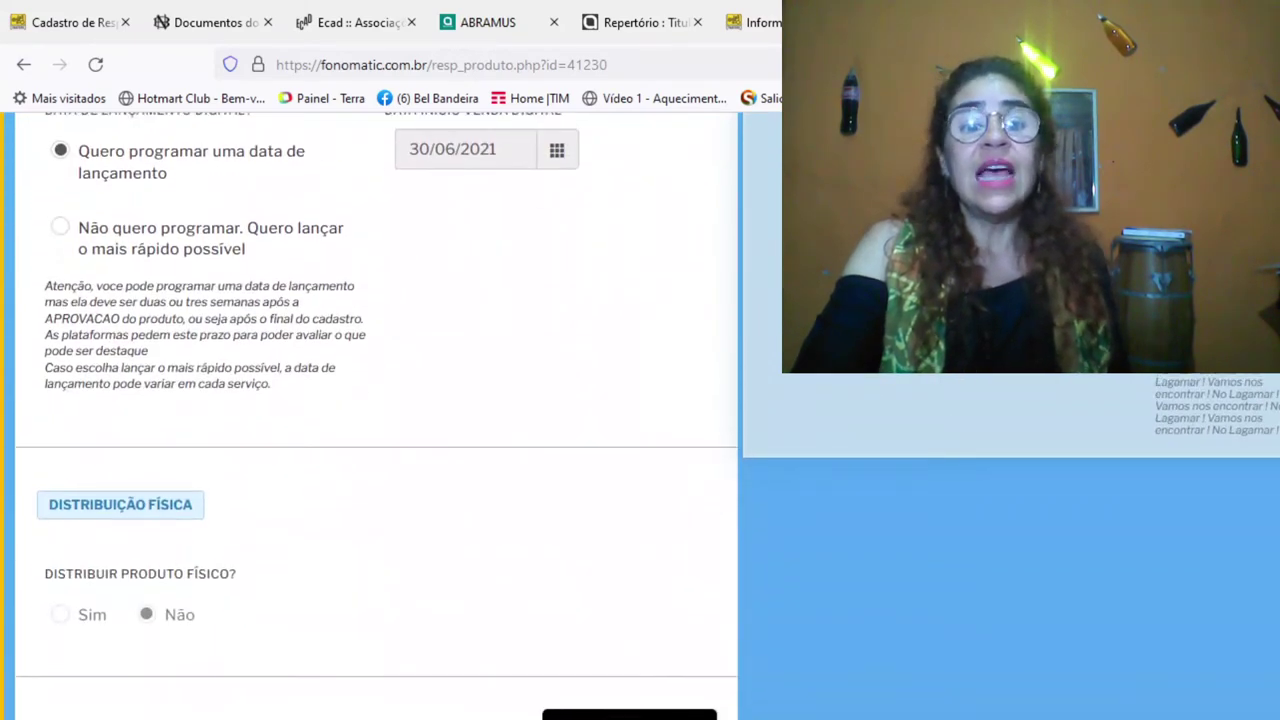
{"action": "scroll", "coordinate": [376, 400], "scroll_direction": "up", "scroll_amount": 2}
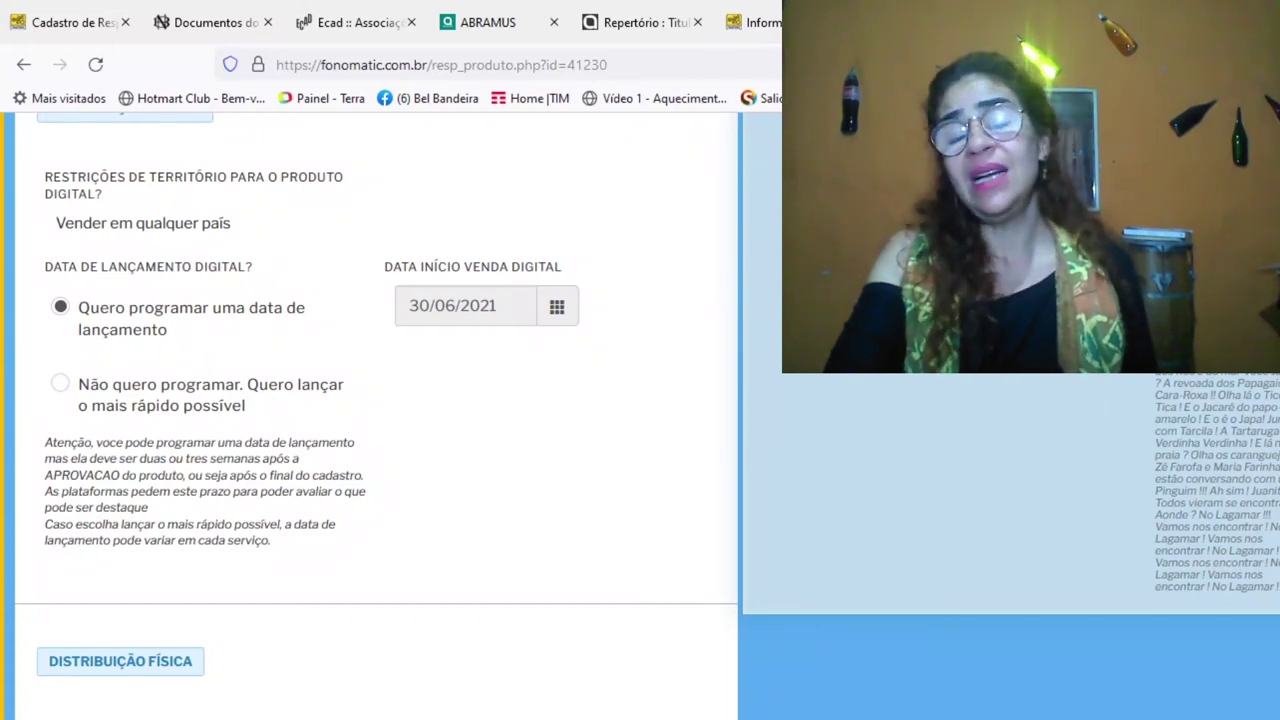
{"action": "scroll", "coordinate": [376, 400], "scroll_direction": "down", "scroll_amount": 5}
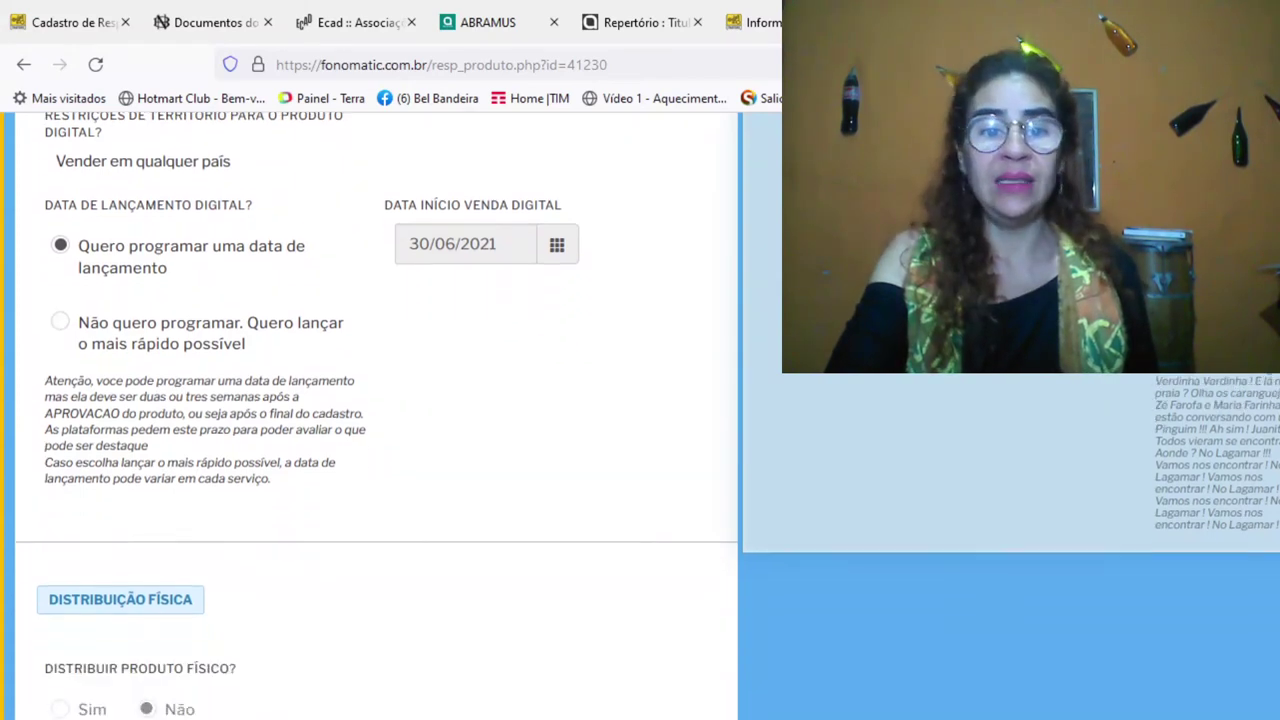
Step: Go back over the digital distribution settings and examine the barcode options in the commercial data
{"action": "scroll", "coordinate": [376, 400], "scroll_direction": "up", "scroll_amount": 6}
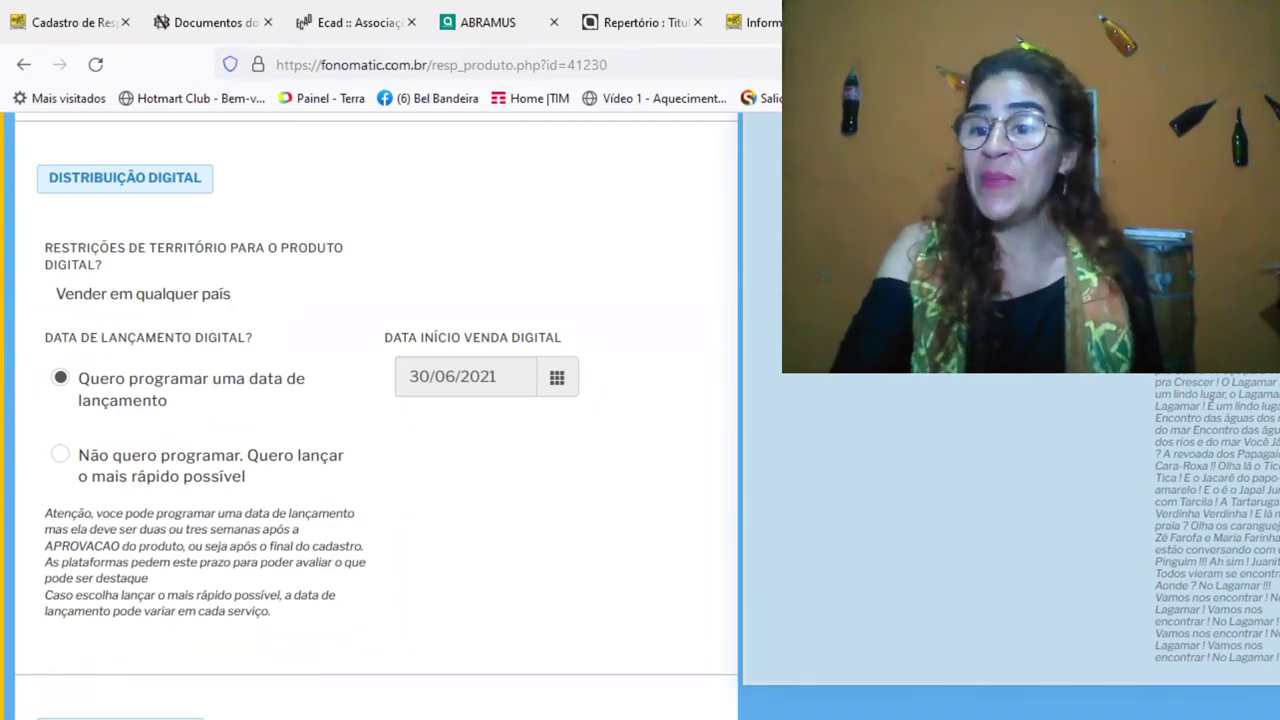
{"action": "scroll", "coordinate": [376, 400], "scroll_direction": "up", "scroll_amount": 2}
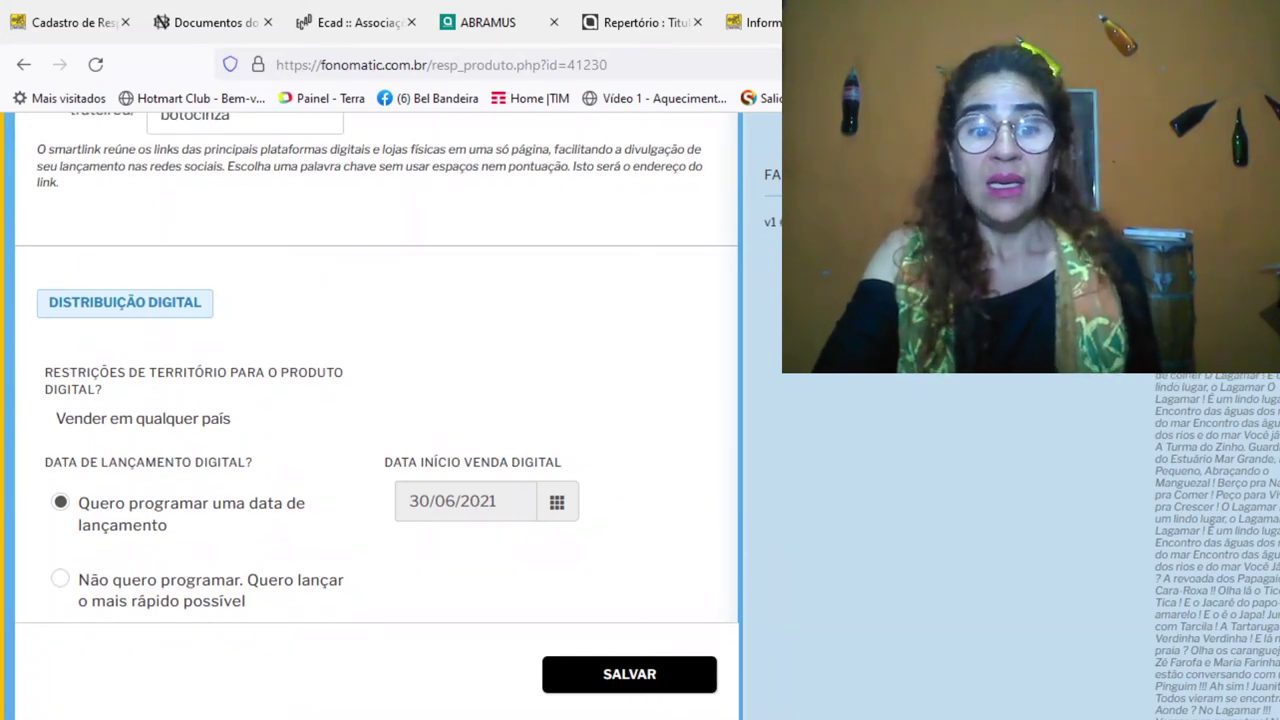
{"action": "scroll", "coordinate": [640, 416], "scroll_direction": "up", "scroll_amount": 1}
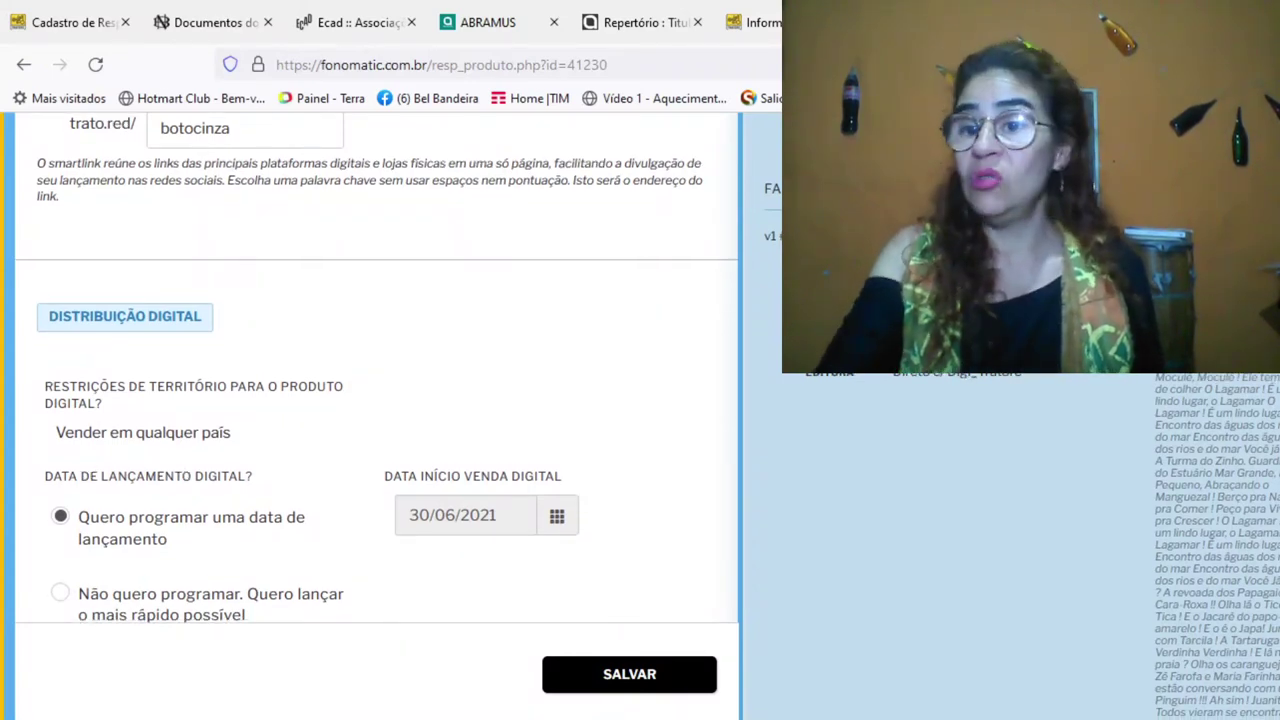
{"action": "scroll", "coordinate": [376, 416], "scroll_direction": "up", "scroll_amount": 2}
{"action": "scroll", "coordinate": [376, 416], "scroll_direction": "up", "scroll_amount": 2}
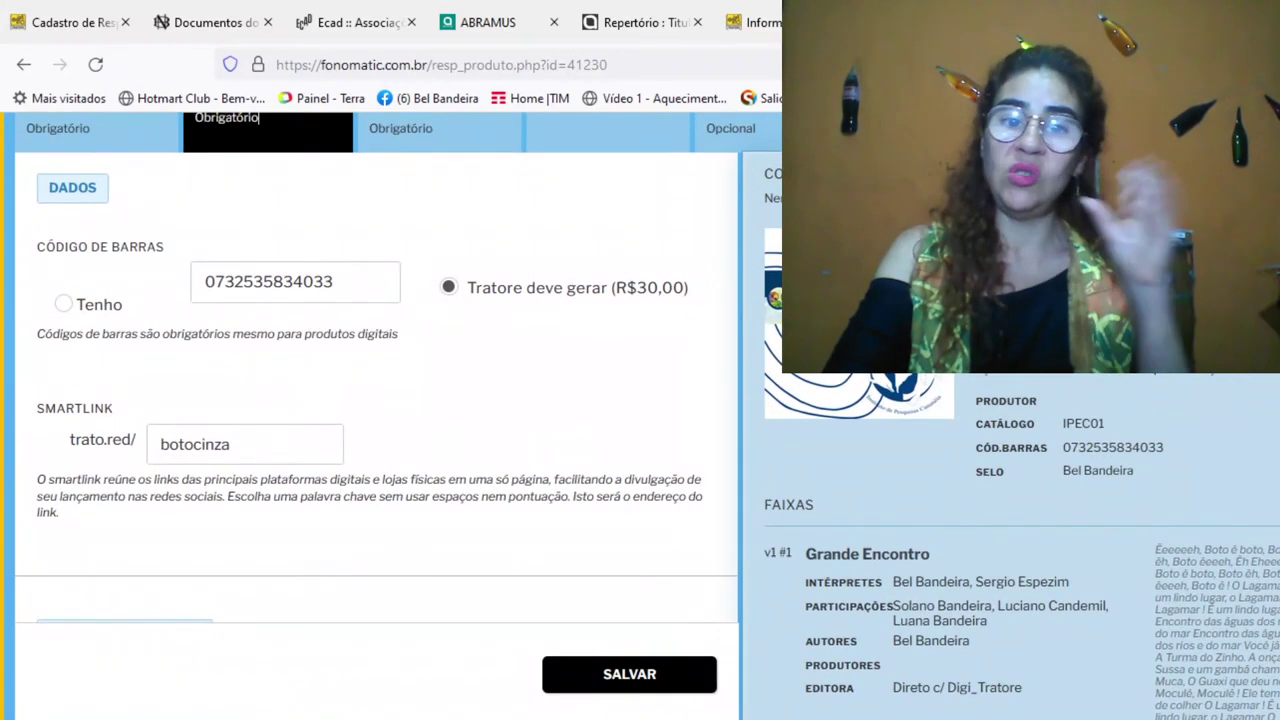
{"action": "scroll", "coordinate": [376, 416], "scroll_direction": "up", "scroll_amount": 1}
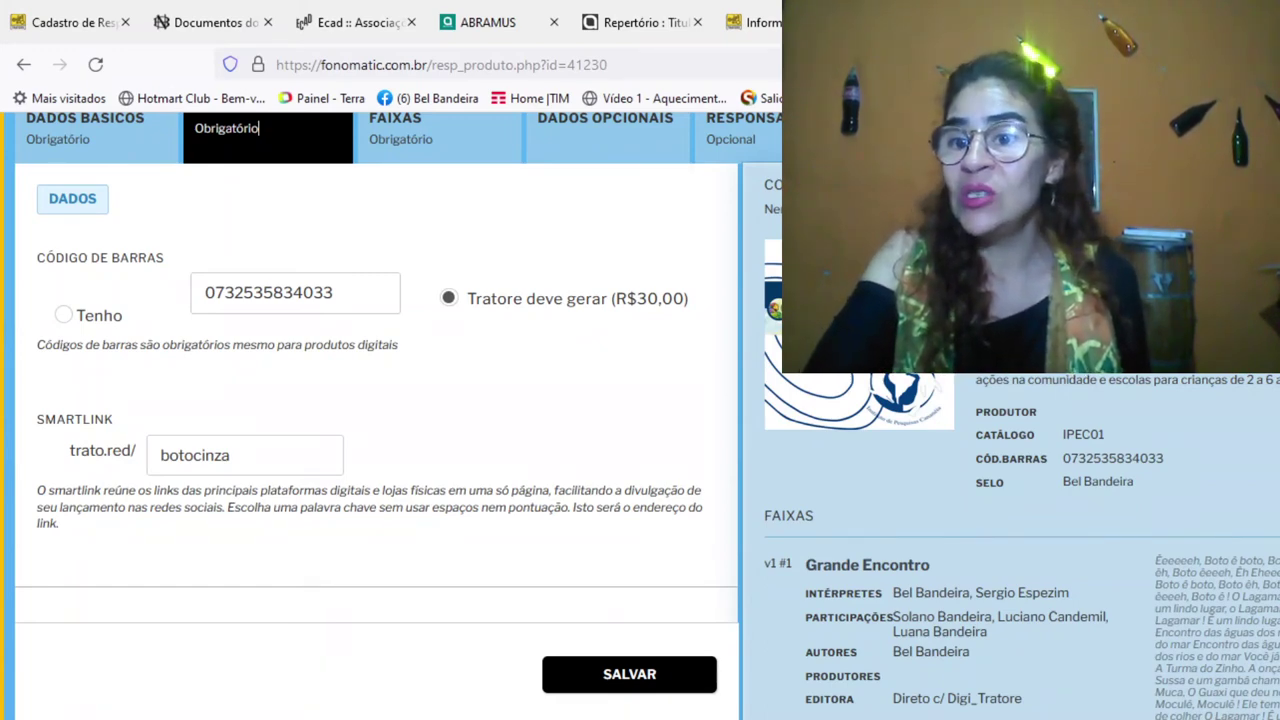
Step: Review the digital release scheduling options, their advance-notice text and the physical distribution choice
{"action": "scroll", "coordinate": [259, 128], "scroll_direction": "down", "scroll_amount": 3}
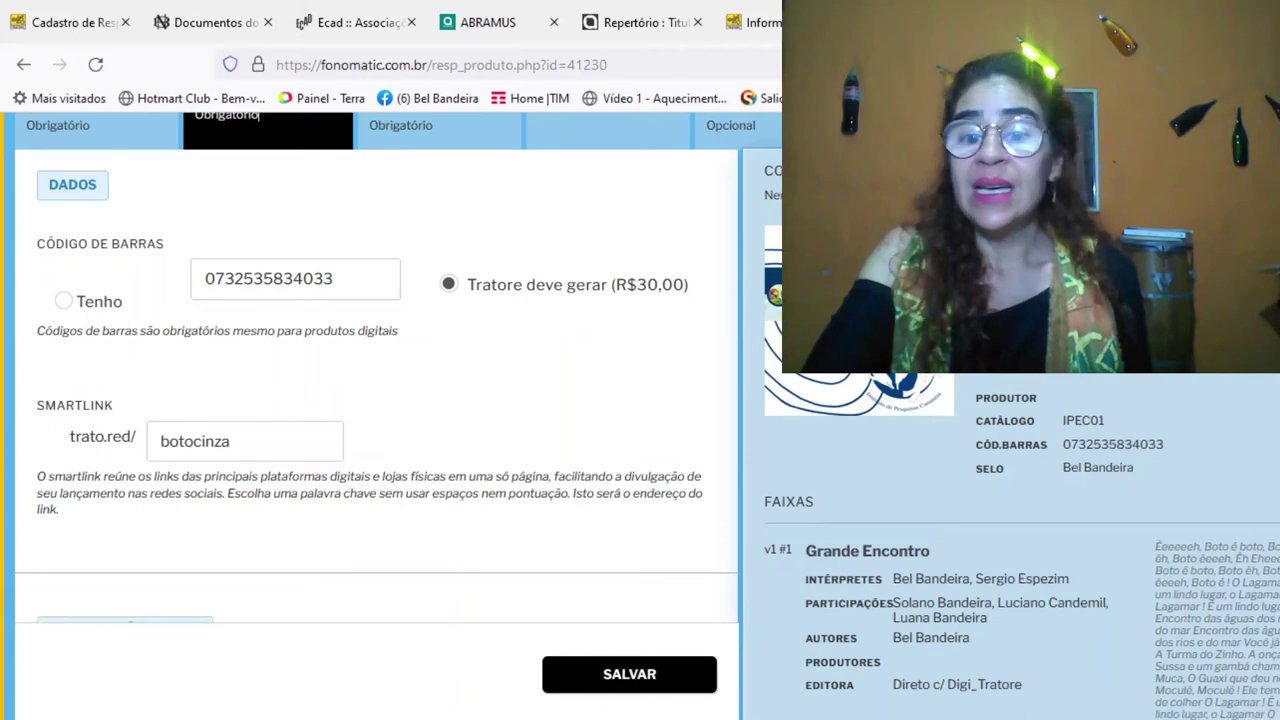
{"action": "scroll", "coordinate": [376, 416], "scroll_direction": "down", "scroll_amount": 2}
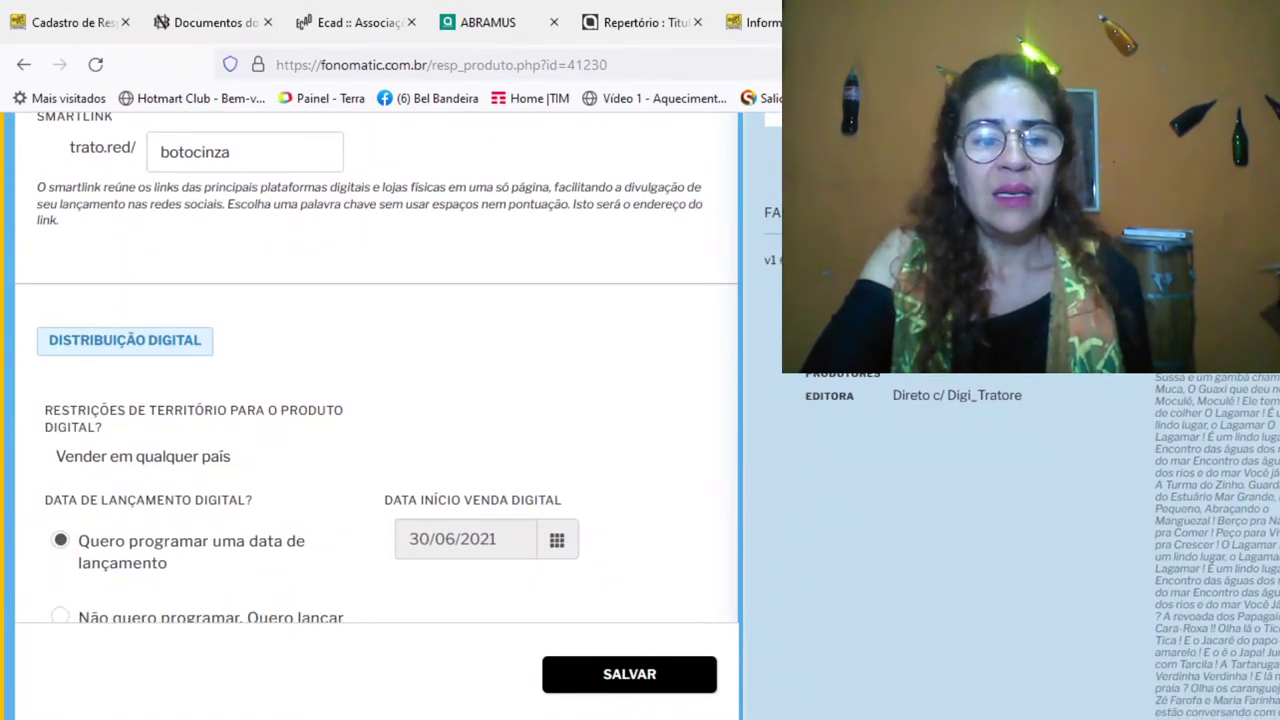
{"action": "scroll", "coordinate": [376, 416], "scroll_direction": "down", "scroll_amount": 2}
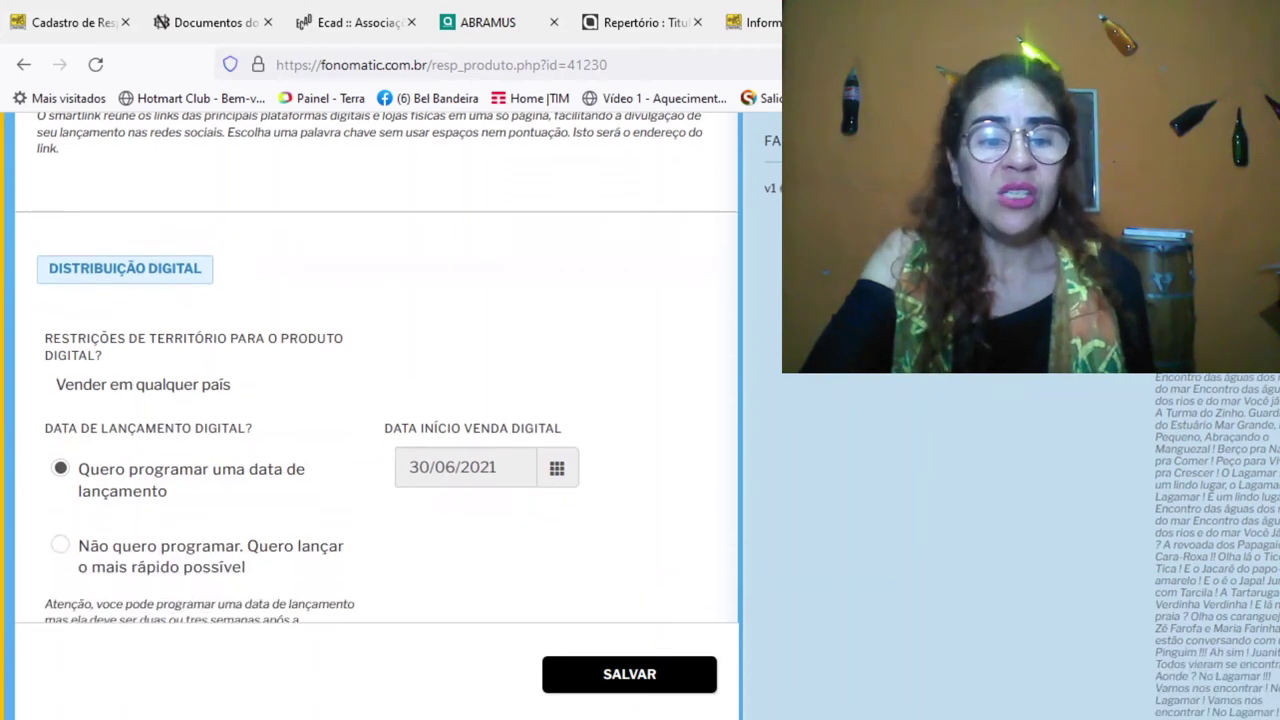
{"action": "scroll", "coordinate": [376, 416], "scroll_direction": "down", "scroll_amount": 4}
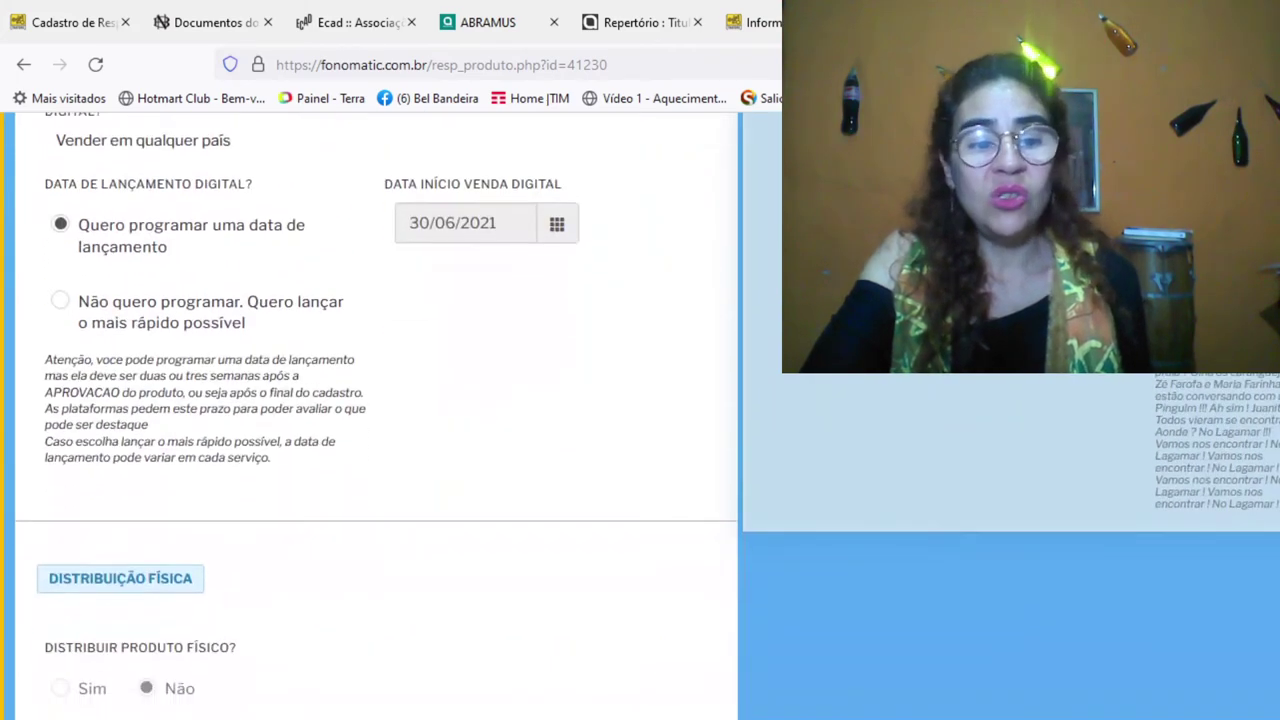
{"action": "scroll", "coordinate": [376, 416], "scroll_direction": "down", "scroll_amount": 1}
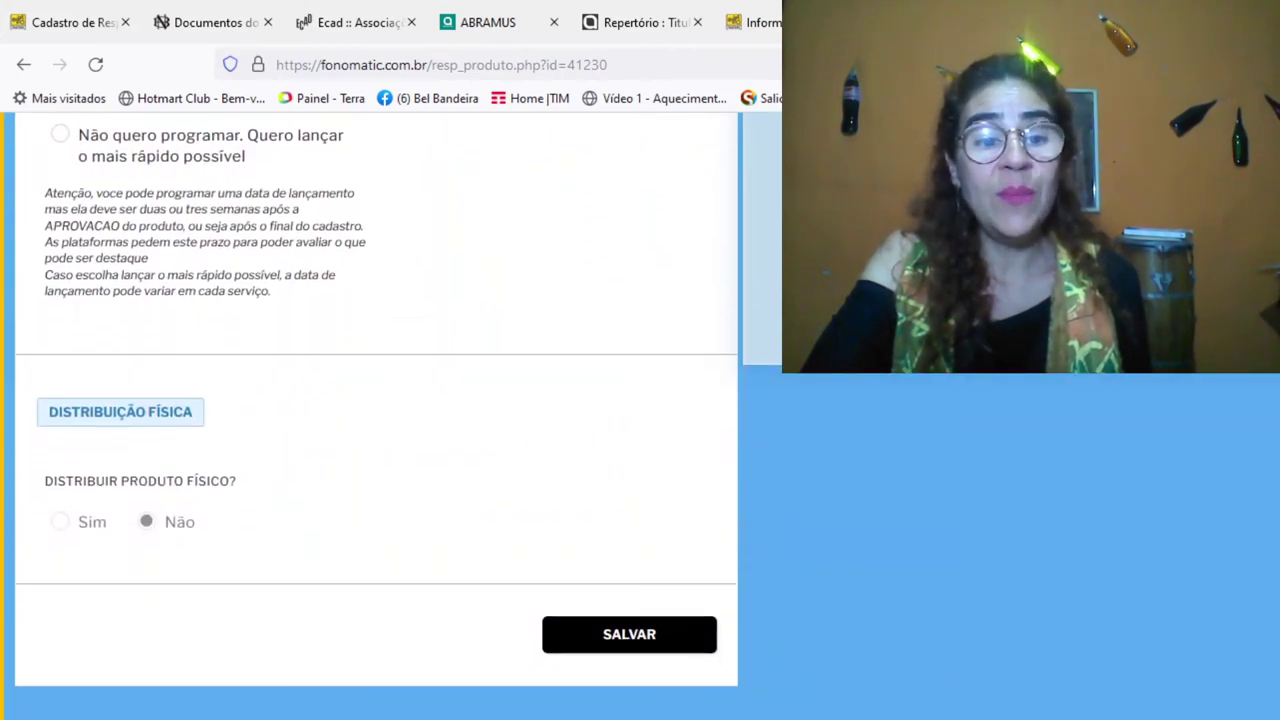
{"action": "scroll", "coordinate": [376, 416], "scroll_direction": "up", "scroll_amount": 3}
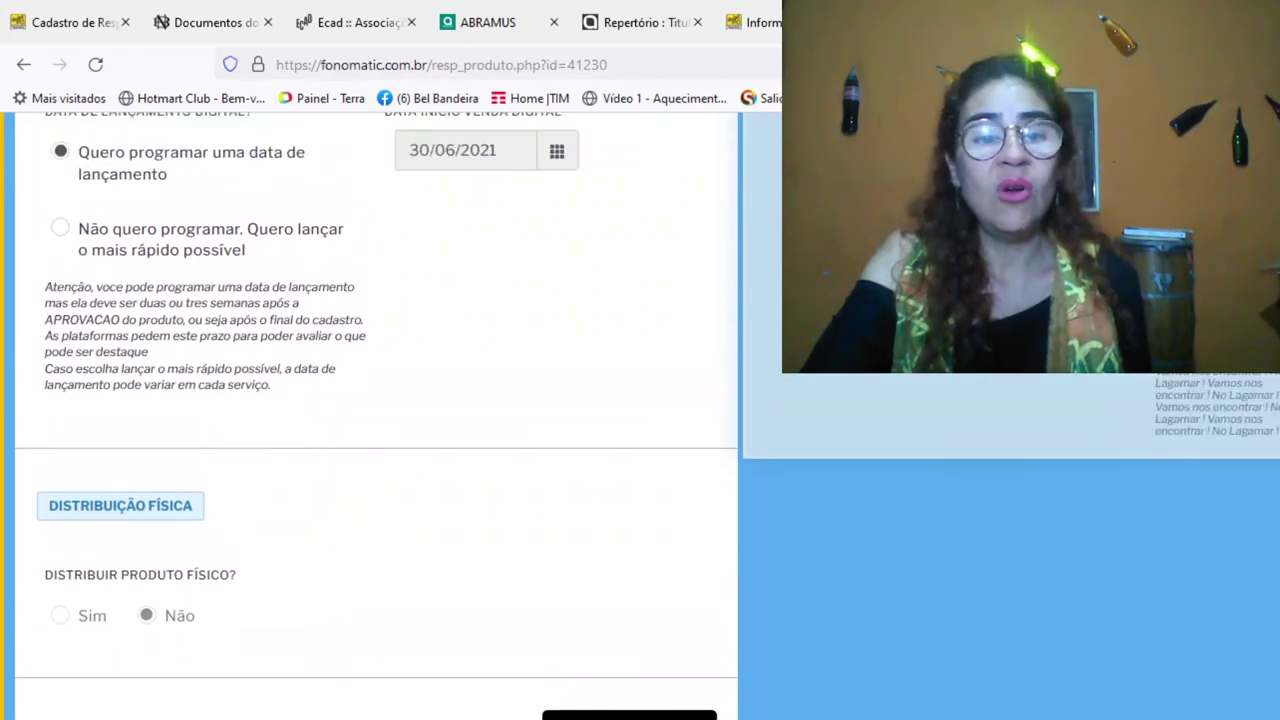
{"action": "scroll", "coordinate": [376, 416], "scroll_direction": "up", "scroll_amount": 2}
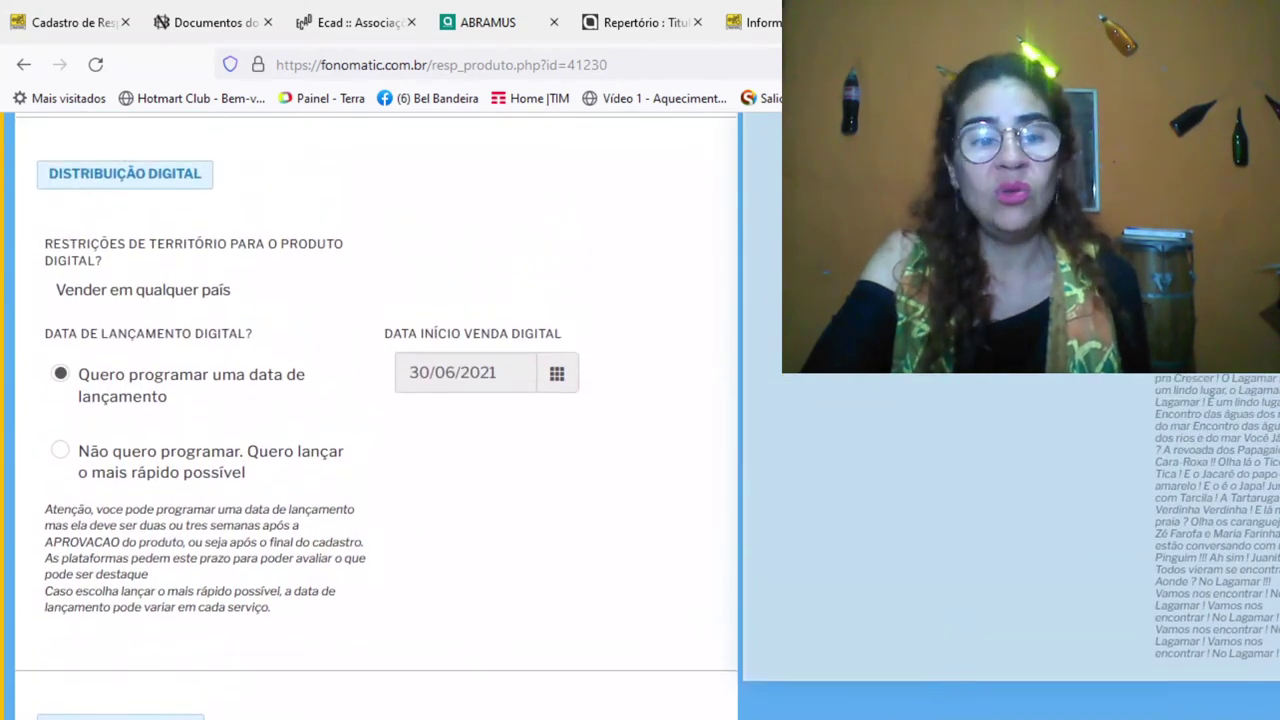
{"action": "scroll", "coordinate": [376, 416], "scroll_direction": "up", "scroll_amount": 1}
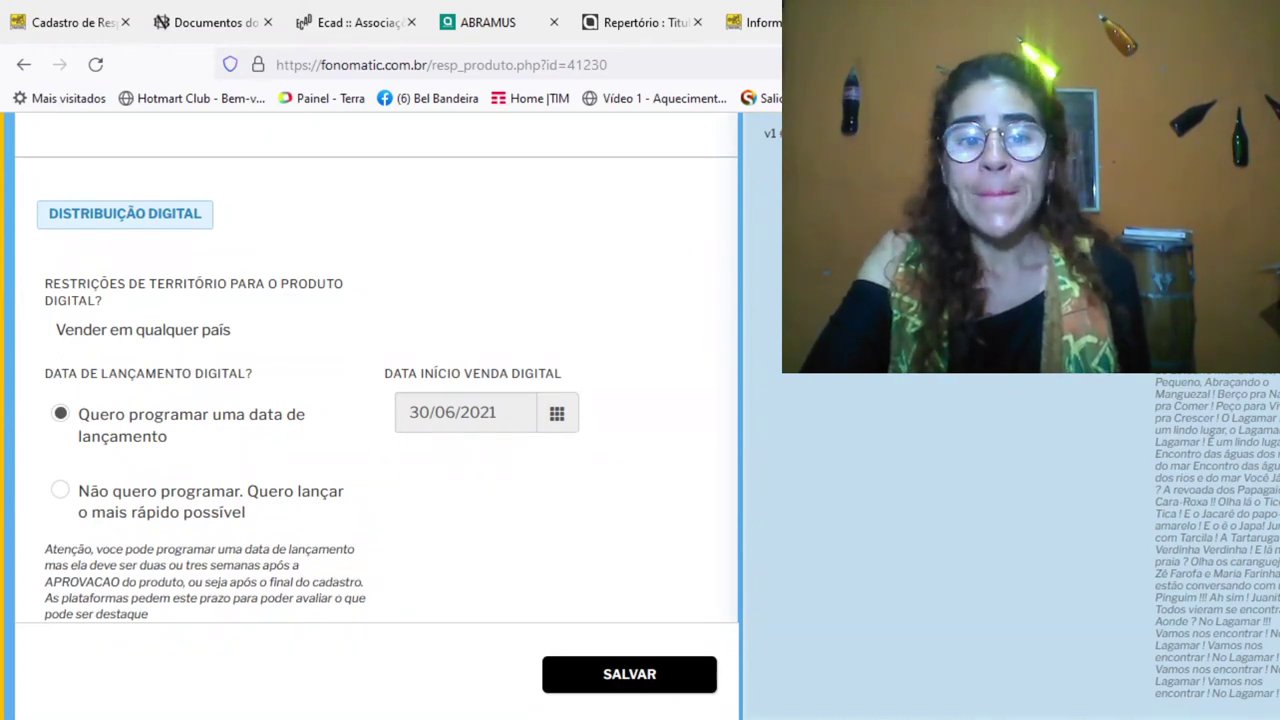
{"action": "scroll", "coordinate": [640, 420], "scroll_direction": "up", "scroll_amount": 1}
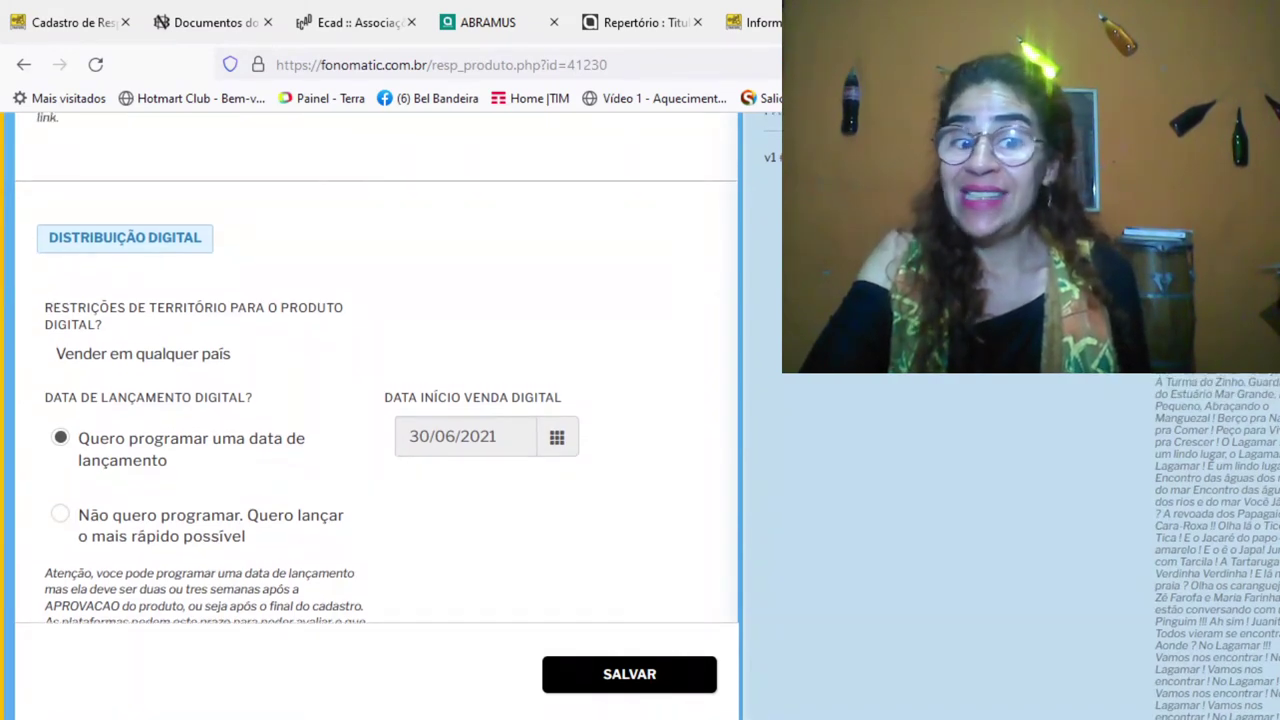
Step: Re-examine the smartlink explanation together with the digital territory restrictions and digital sale start date
{"action": "scroll", "coordinate": [377, 416], "scroll_direction": "up", "scroll_amount": 2}
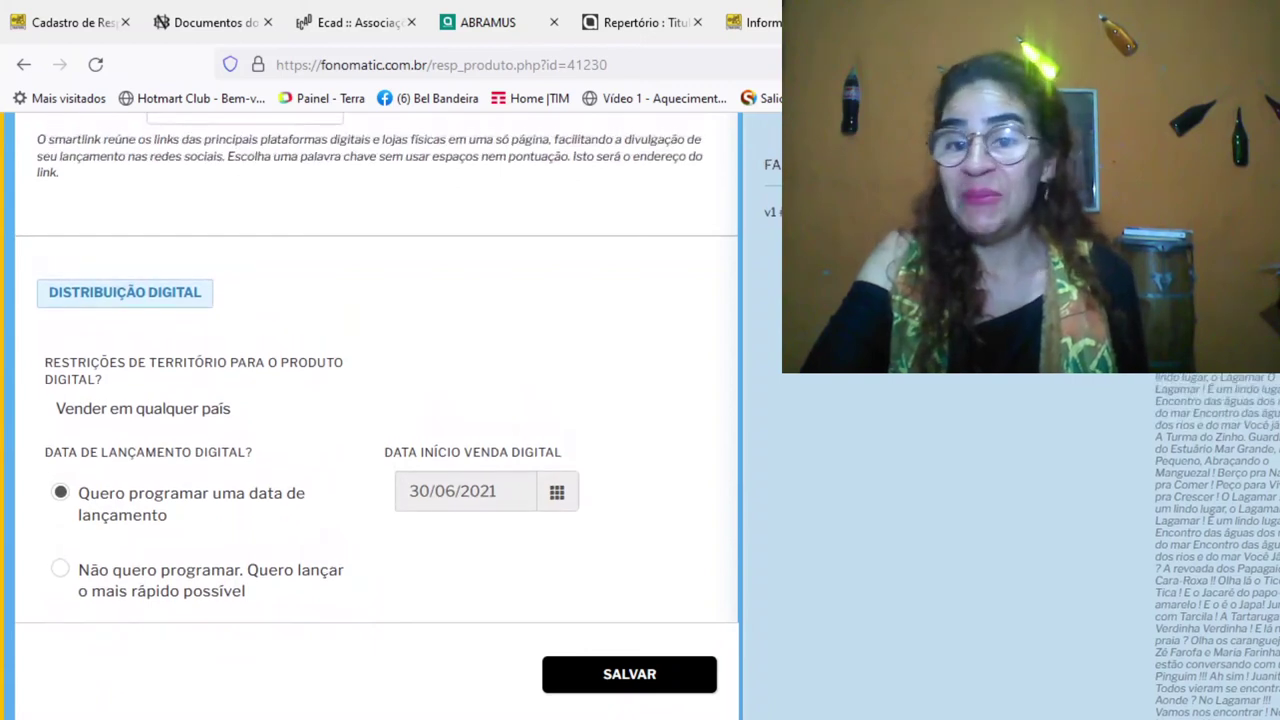
{"action": "scroll", "coordinate": [377, 416], "scroll_direction": "up", "scroll_amount": 2}
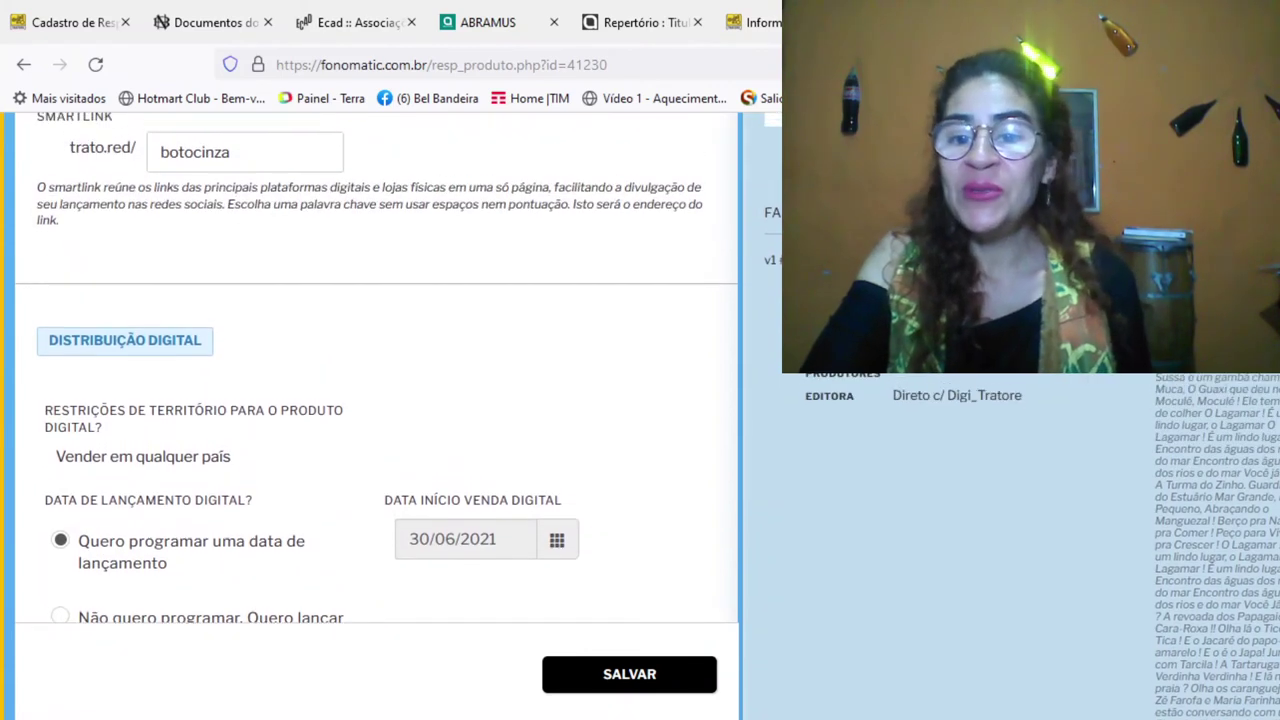
{"action": "scroll", "coordinate": [1216, 437], "scroll_direction": "down", "scroll_amount": 1}
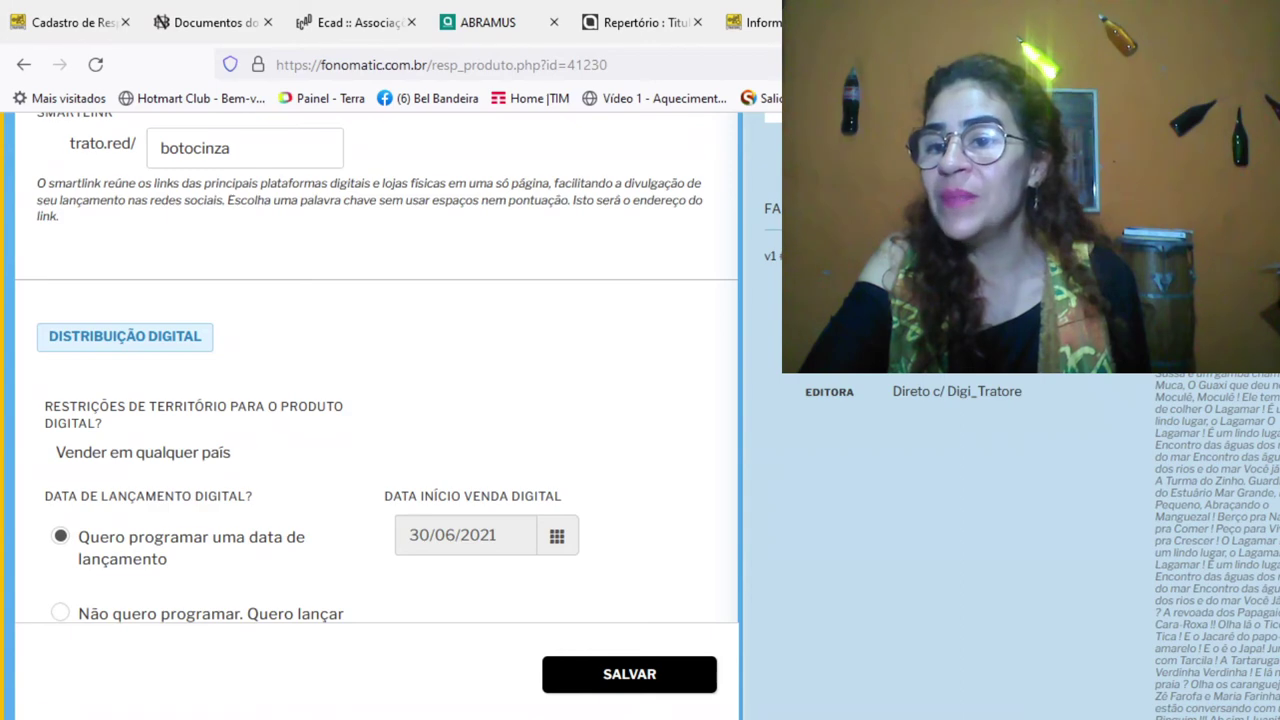
{"action": "scroll", "coordinate": [376, 416], "scroll_direction": "up", "scroll_amount": 4}
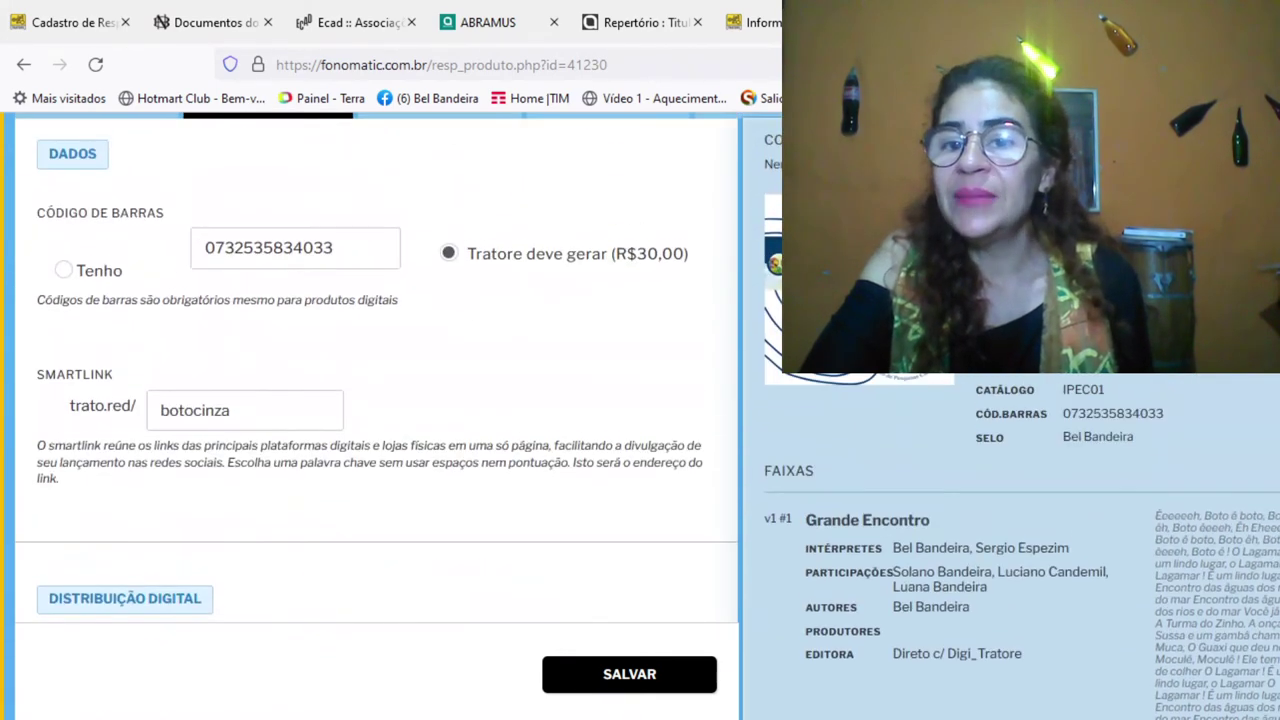
{"action": "scroll", "coordinate": [376, 416], "scroll_direction": "down", "scroll_amount": 2}
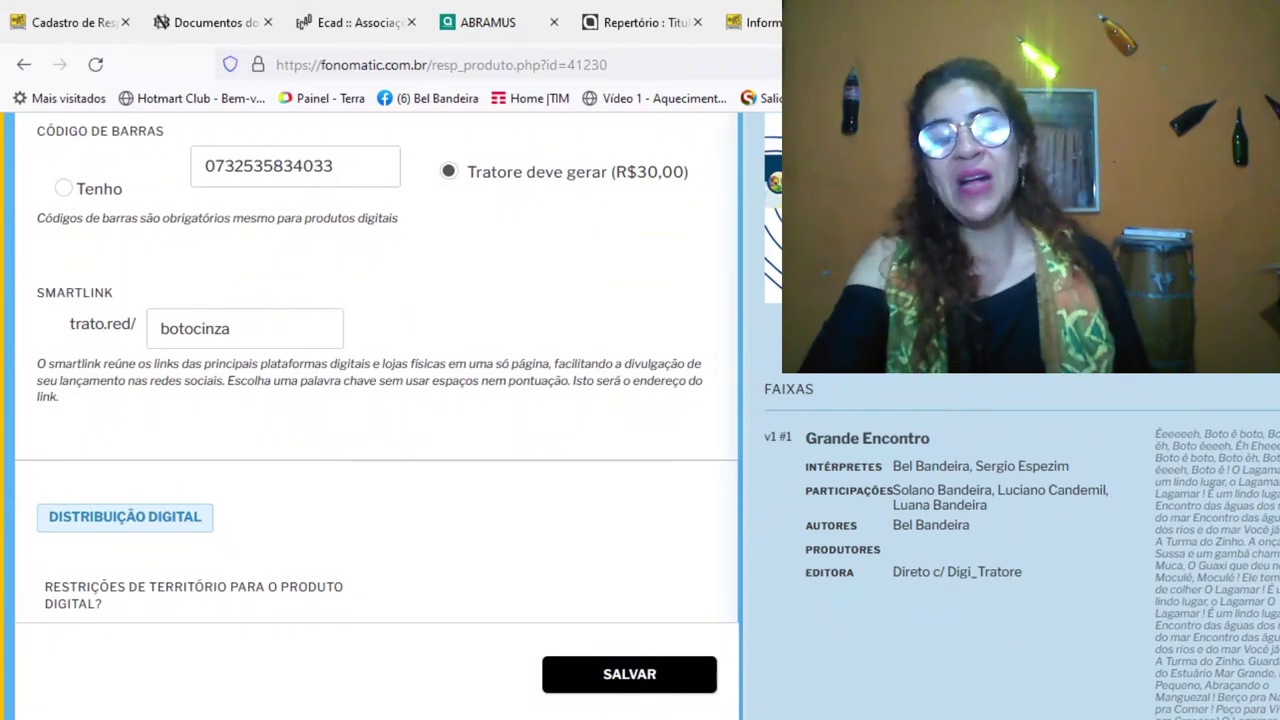
{"action": "scroll", "coordinate": [376, 416], "scroll_direction": "down", "scroll_amount": 1}
{"action": "scroll", "coordinate": [376, 416], "scroll_direction": "down", "scroll_amount": 1}
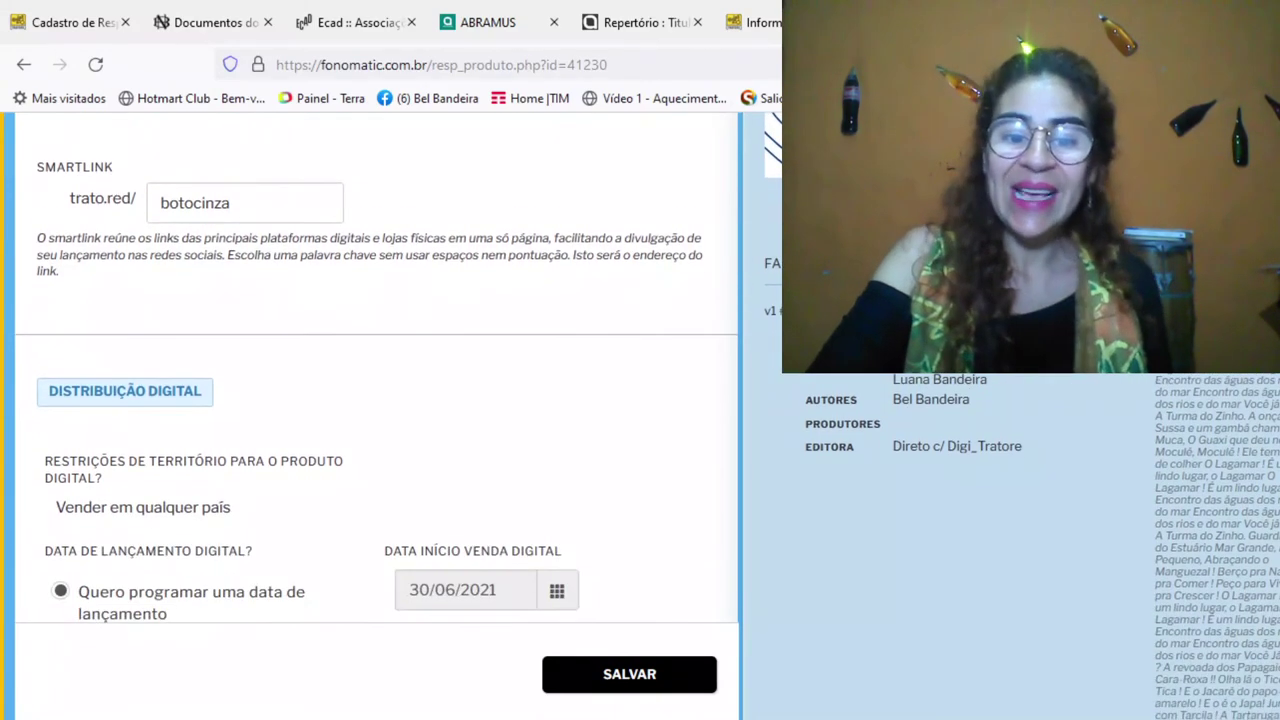
{"action": "scroll", "coordinate": [376, 416], "scroll_direction": "down", "scroll_amount": 1}
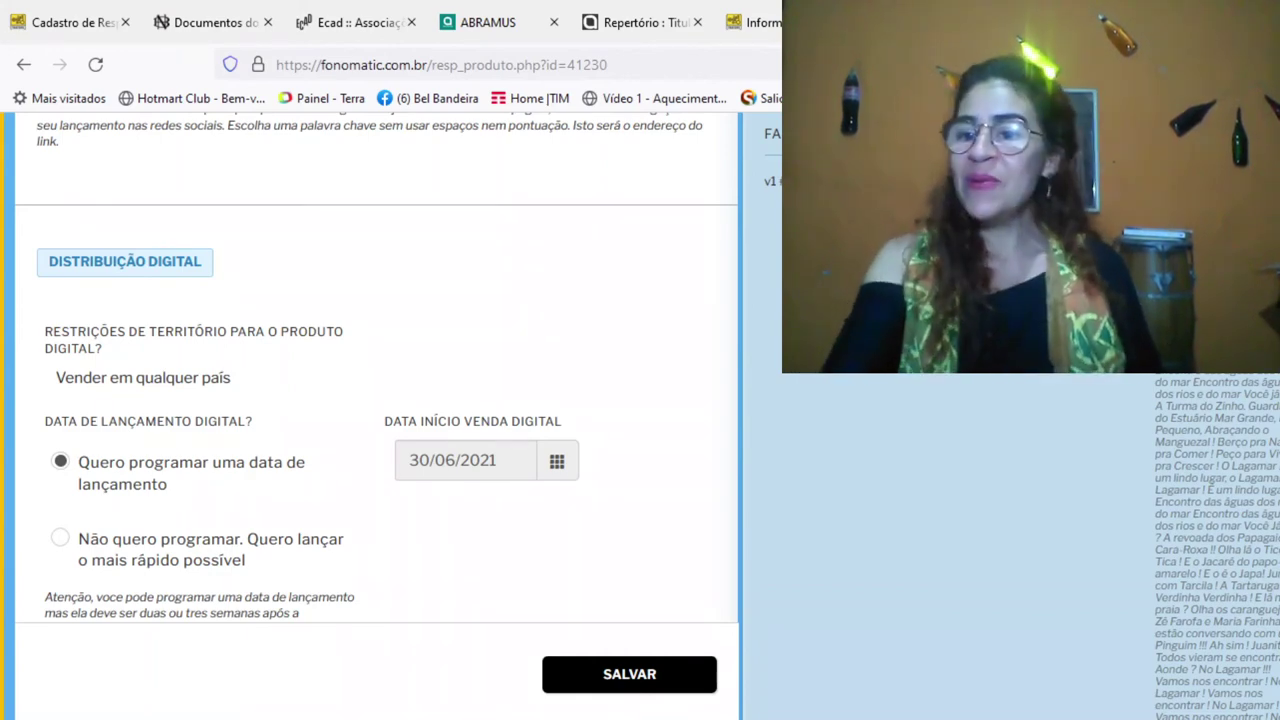
Step: Examine the smartlink section, highlighting its heading and focusing its keyword field
{"action": "scroll", "coordinate": [376, 416], "scroll_direction": "up", "scroll_amount": 3}
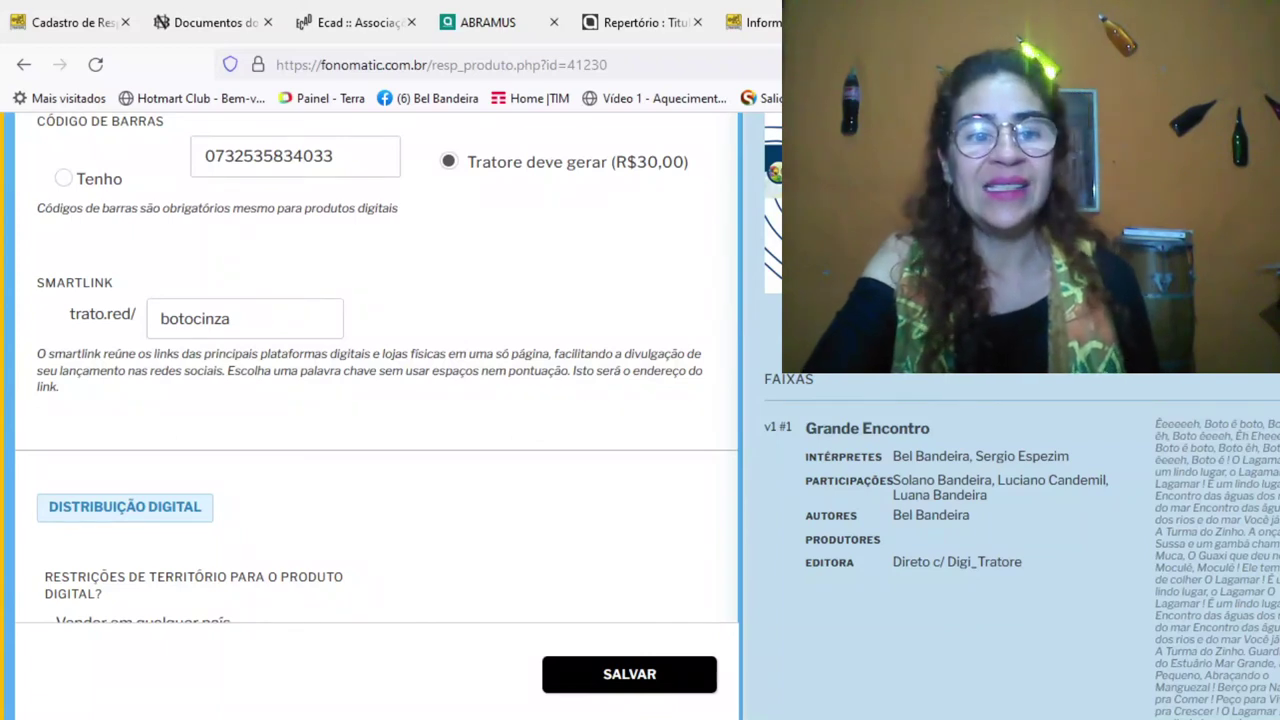
{"action": "scroll", "coordinate": [640, 416], "scroll_direction": "down", "scroll_amount": 2}
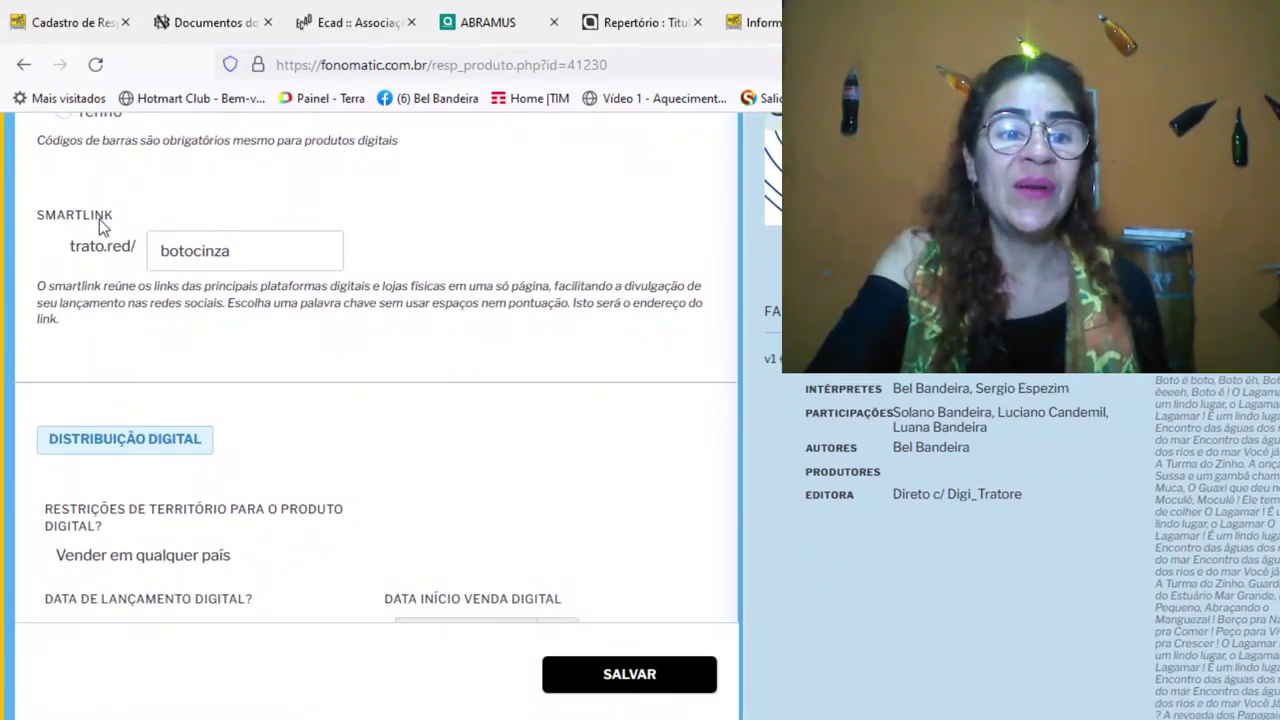
{"action": "left_click_drag", "start_coordinate": [119, 213], "coordinate": [31, 228]}
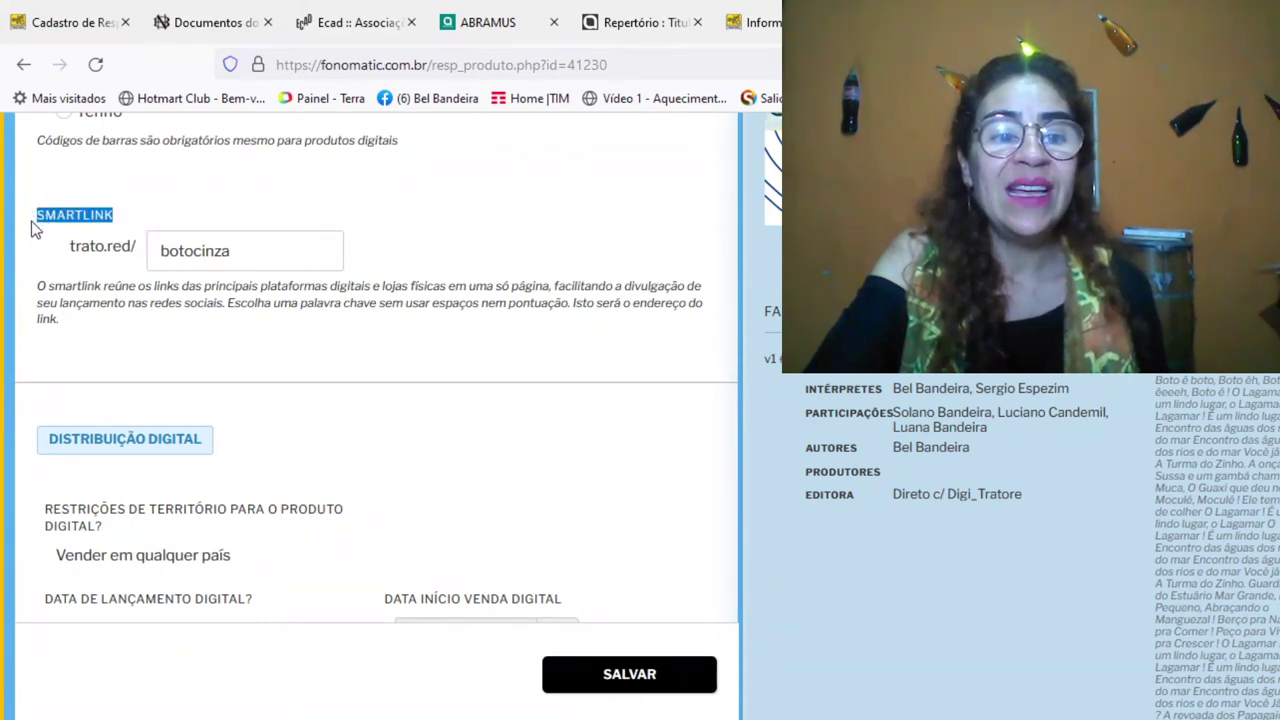
{"action": "left_click", "coordinate": [253, 251]}
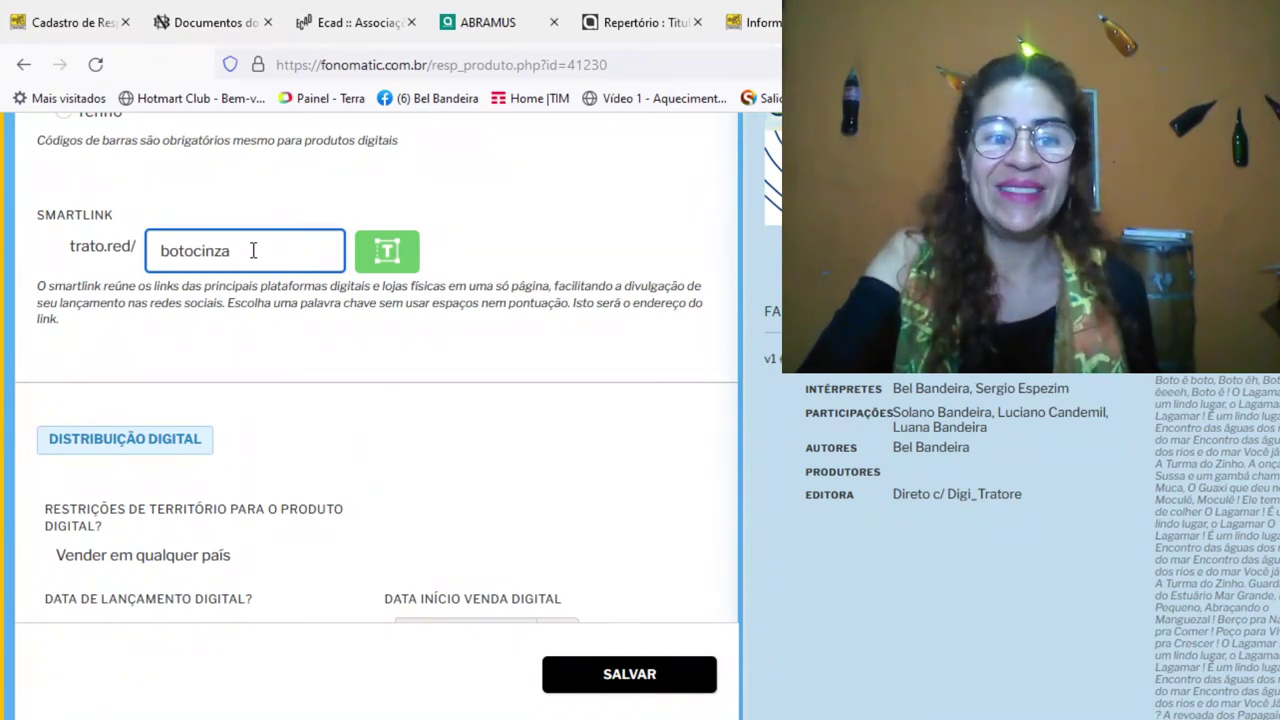
{"action": "left_click", "coordinate": [520, 201]}
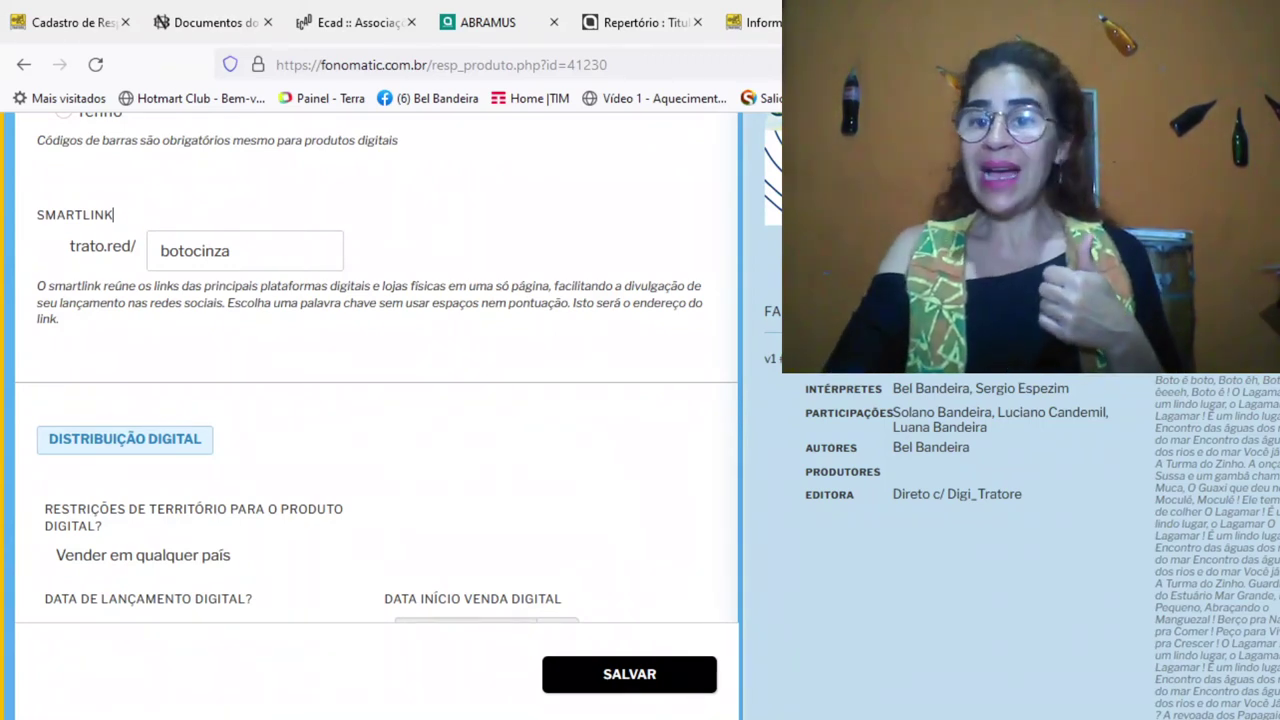
Step: Go over the commercial data once more, from the barcode and smartlink through the digital territory and release date settings
{"action": "scroll", "coordinate": [376, 400], "scroll_direction": "up", "scroll_amount": 2}
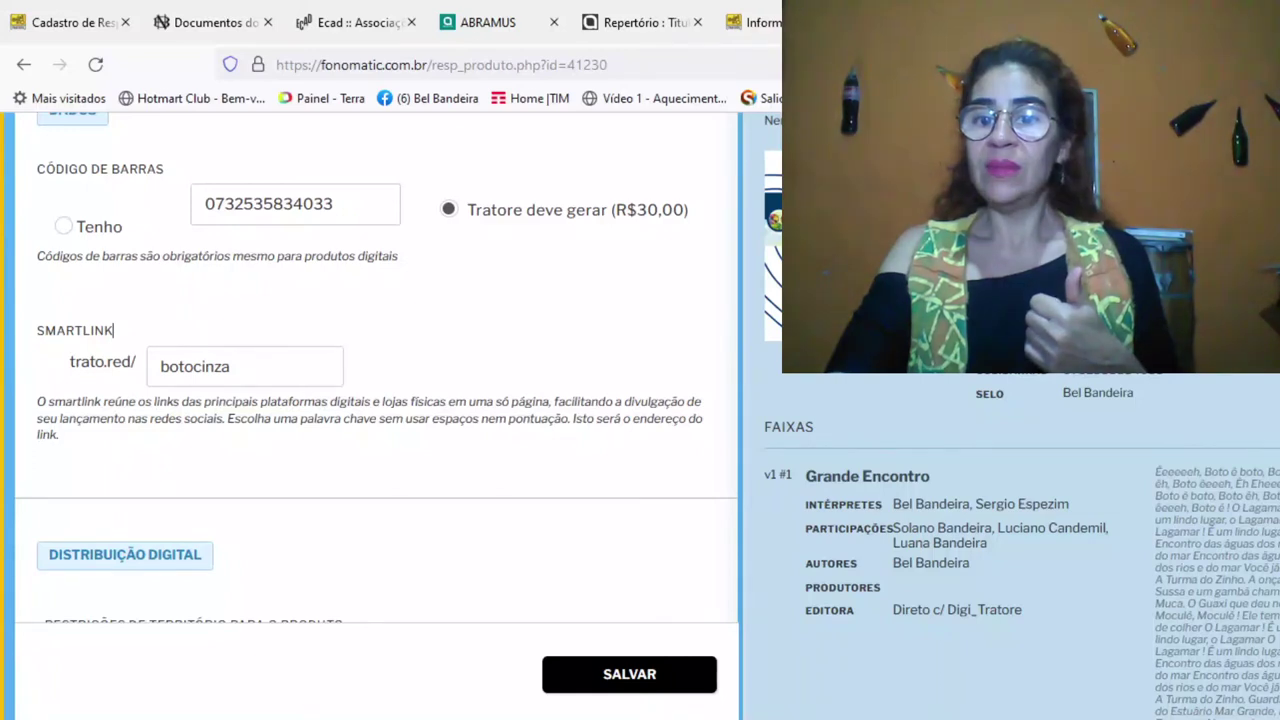
{"action": "scroll", "coordinate": [376, 400], "scroll_direction": "down", "scroll_amount": 1}
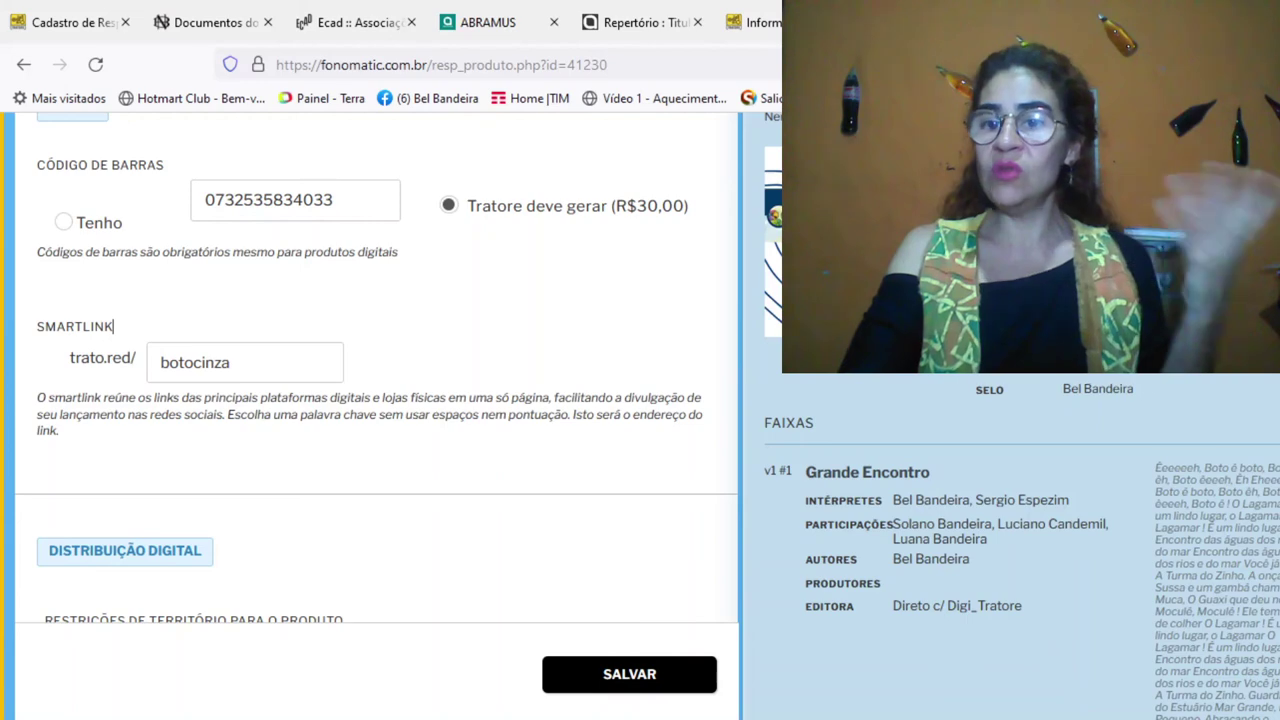
{"action": "scroll", "coordinate": [640, 416], "scroll_direction": "down", "scroll_amount": 1}
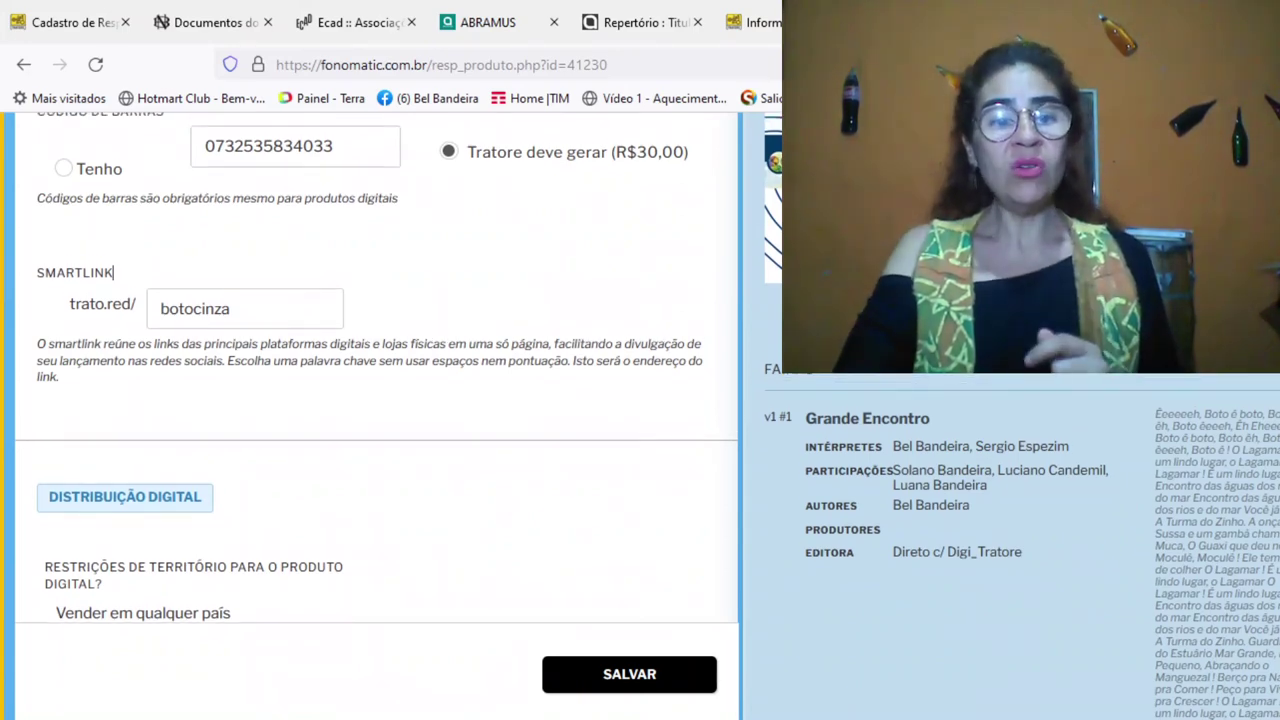
{"action": "scroll", "coordinate": [377, 416], "scroll_direction": "up", "scroll_amount": 1}
{"action": "scroll", "coordinate": [377, 416], "scroll_direction": "down", "scroll_amount": 2}
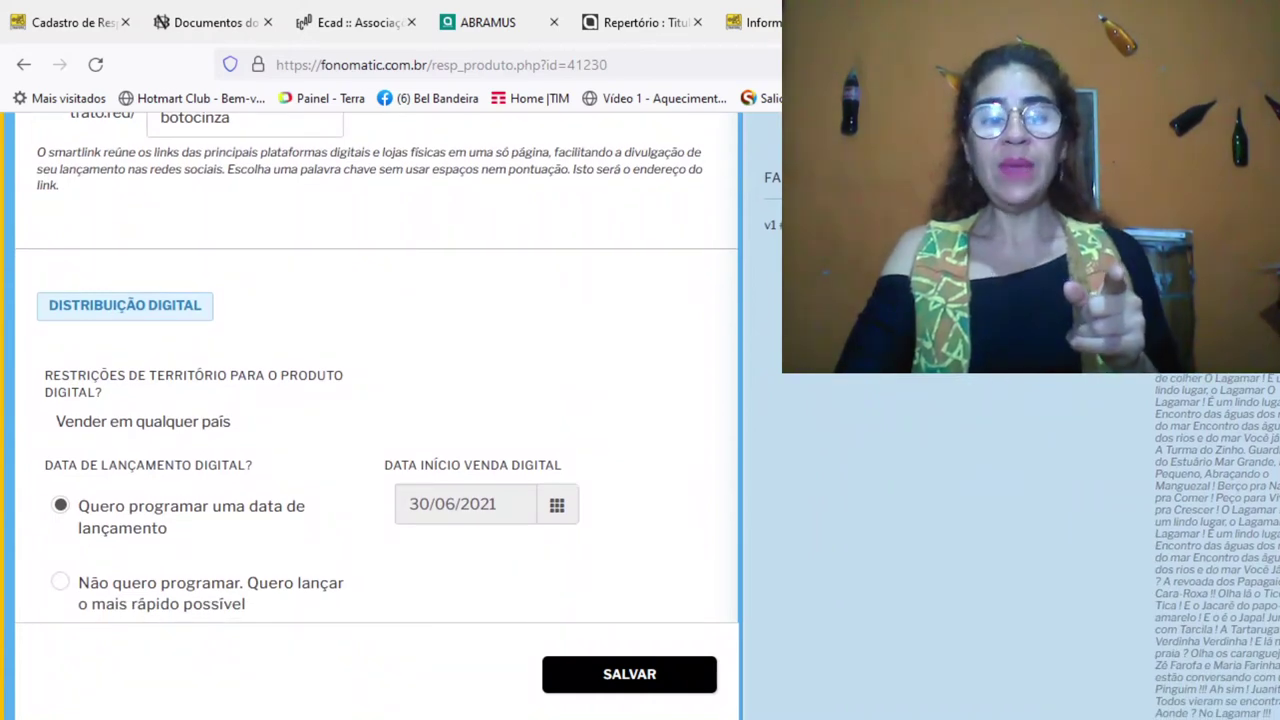
{"action": "scroll", "coordinate": [114, 184], "scroll_direction": "up", "scroll_amount": 2}
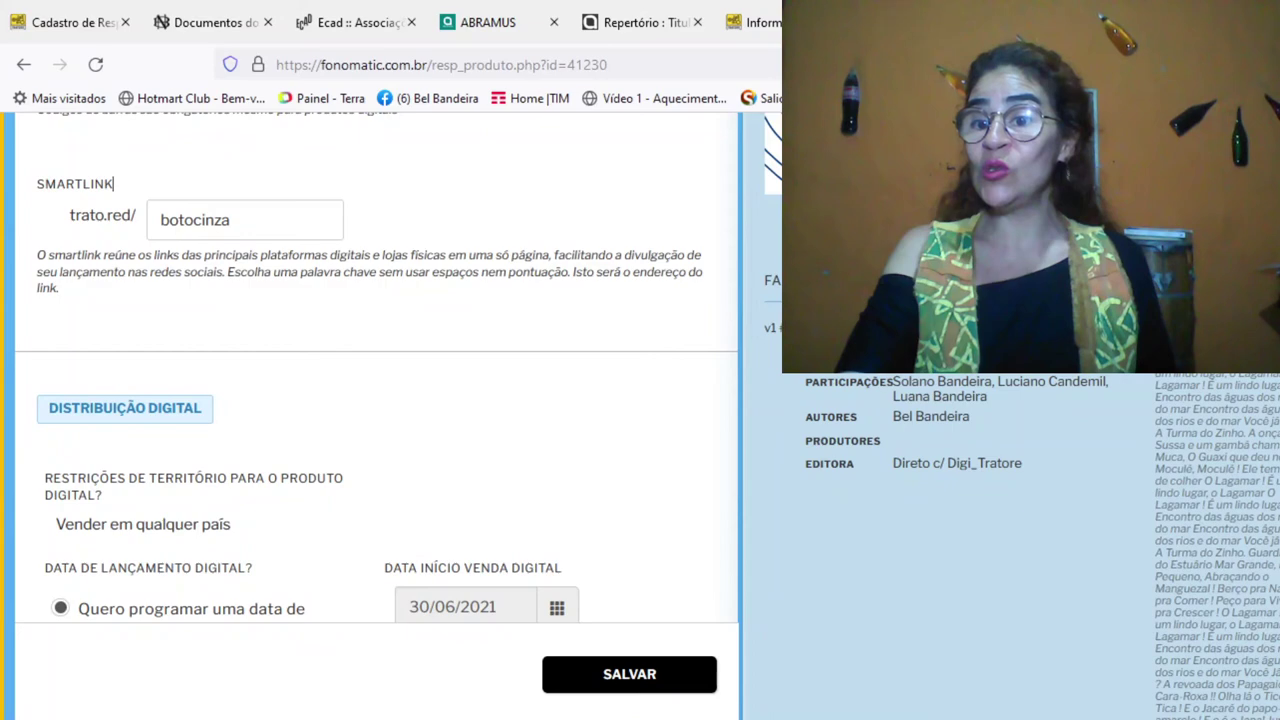
{"action": "scroll", "coordinate": [376, 416], "scroll_direction": "down", "scroll_amount": 2}
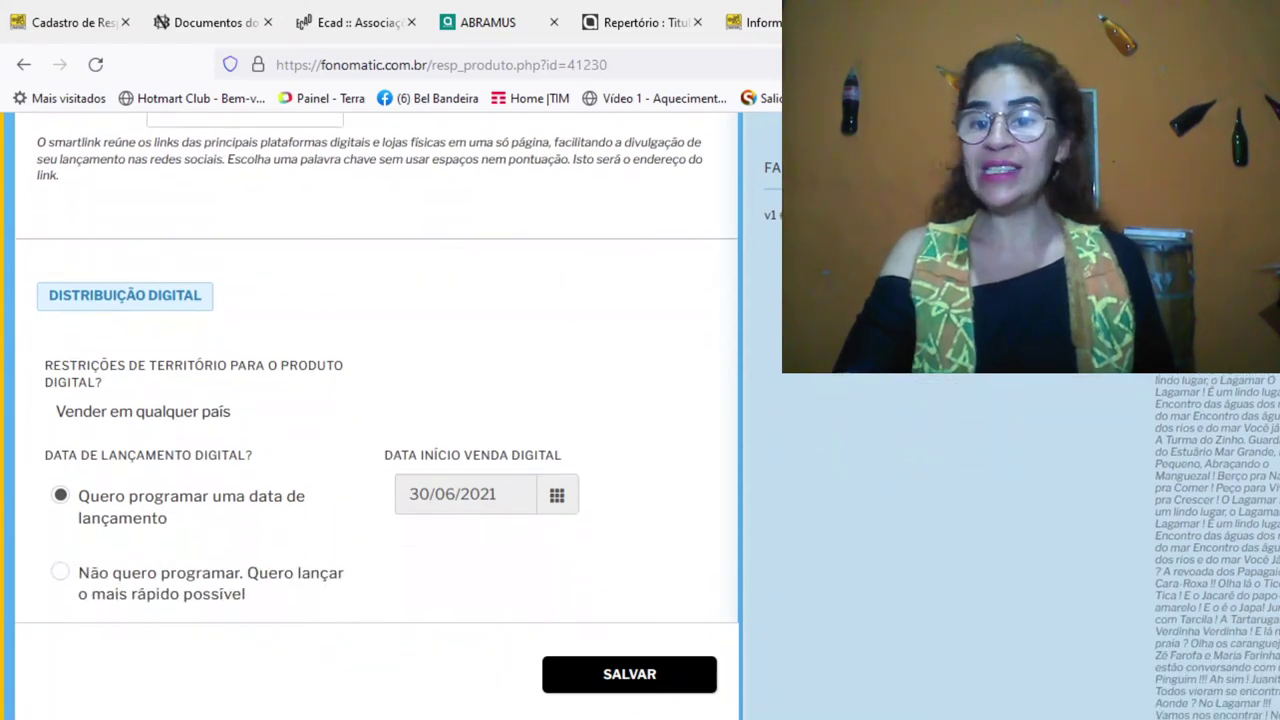
{"action": "scroll", "coordinate": [376, 416], "scroll_direction": "down", "scroll_amount": 3}
{"action": "scroll", "coordinate": [376, 416], "scroll_direction": "up", "scroll_amount": 3}
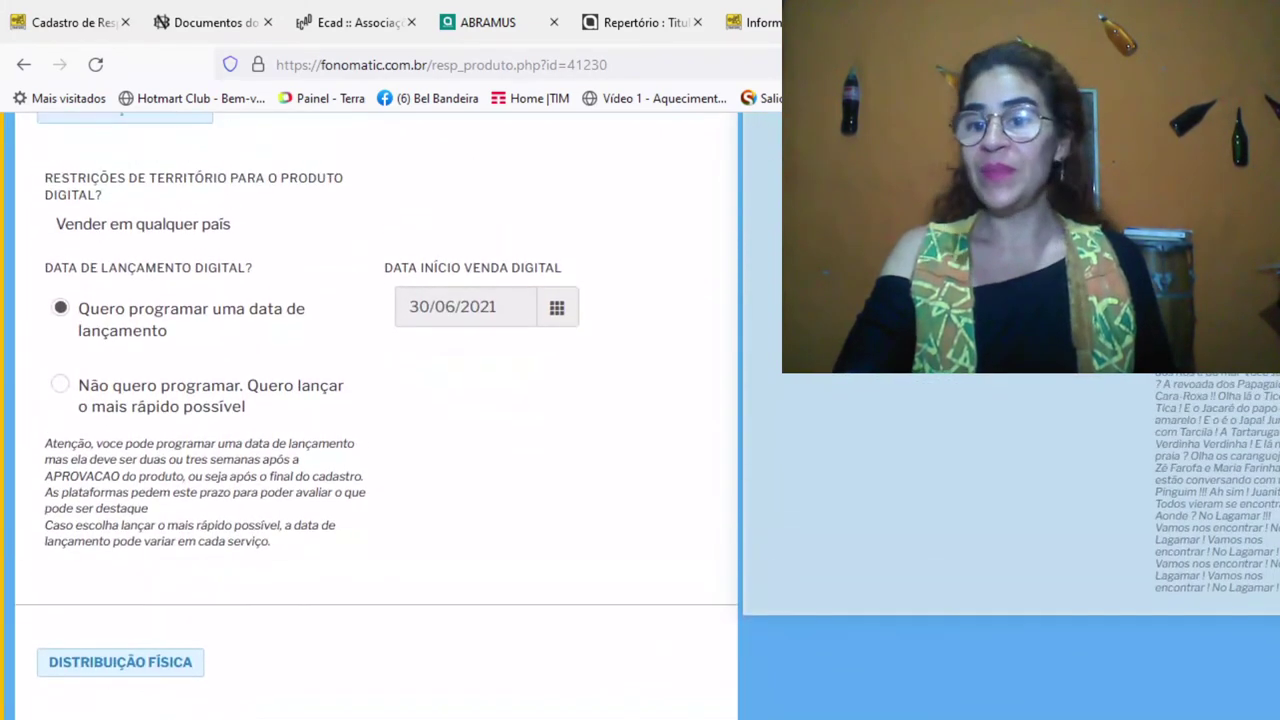
{"action": "scroll", "coordinate": [376, 416], "scroll_direction": "up", "scroll_amount": 3}
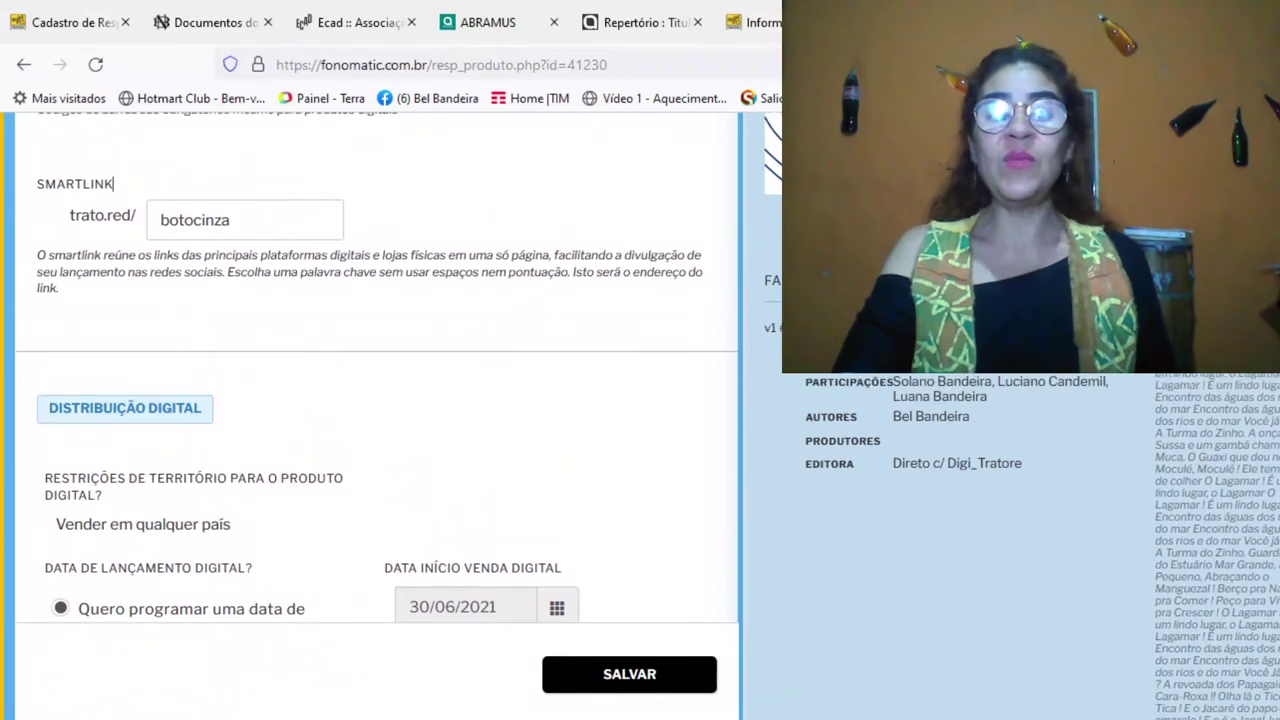
{"action": "scroll", "coordinate": [376, 416], "scroll_direction": "up", "scroll_amount": 2}
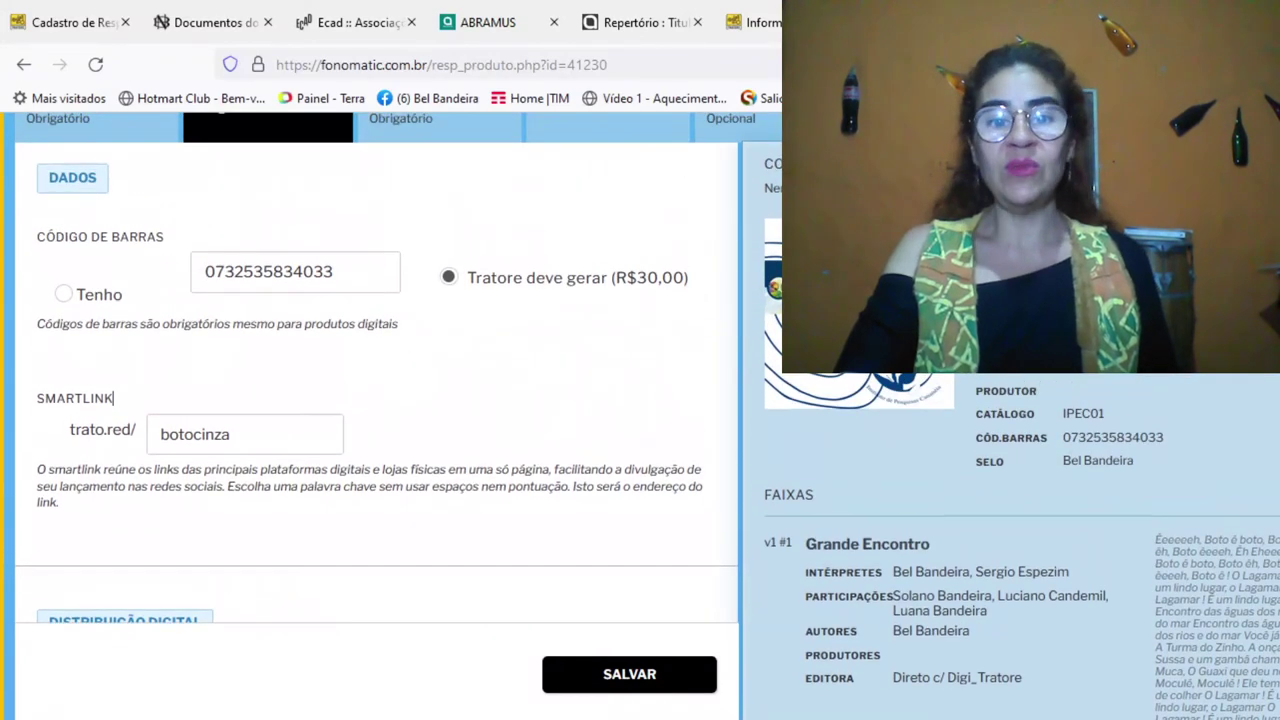
Step: View the product's track list and examine its optional data, from the catalogue number and similar products to the additional genres and copyright line
{"action": "scroll", "coordinate": [376, 416], "scroll_direction": "up", "scroll_amount": 2}
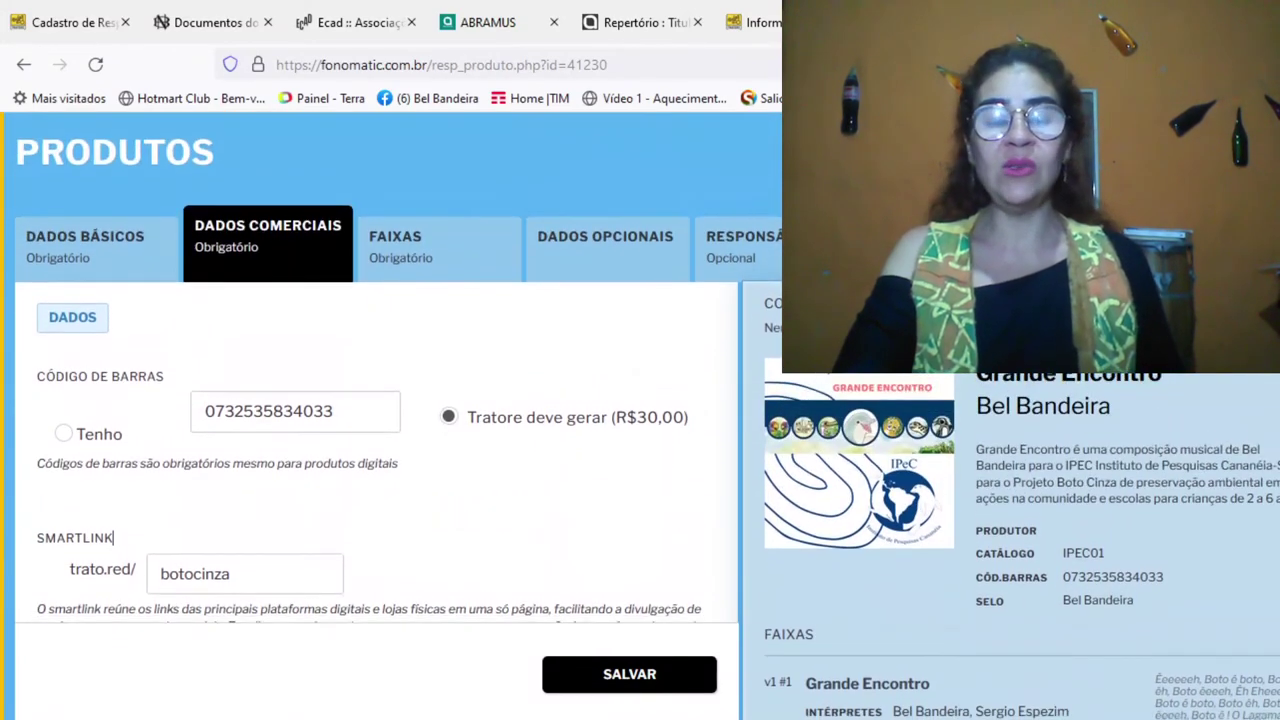
{"action": "left_click", "coordinate": [419, 252]}
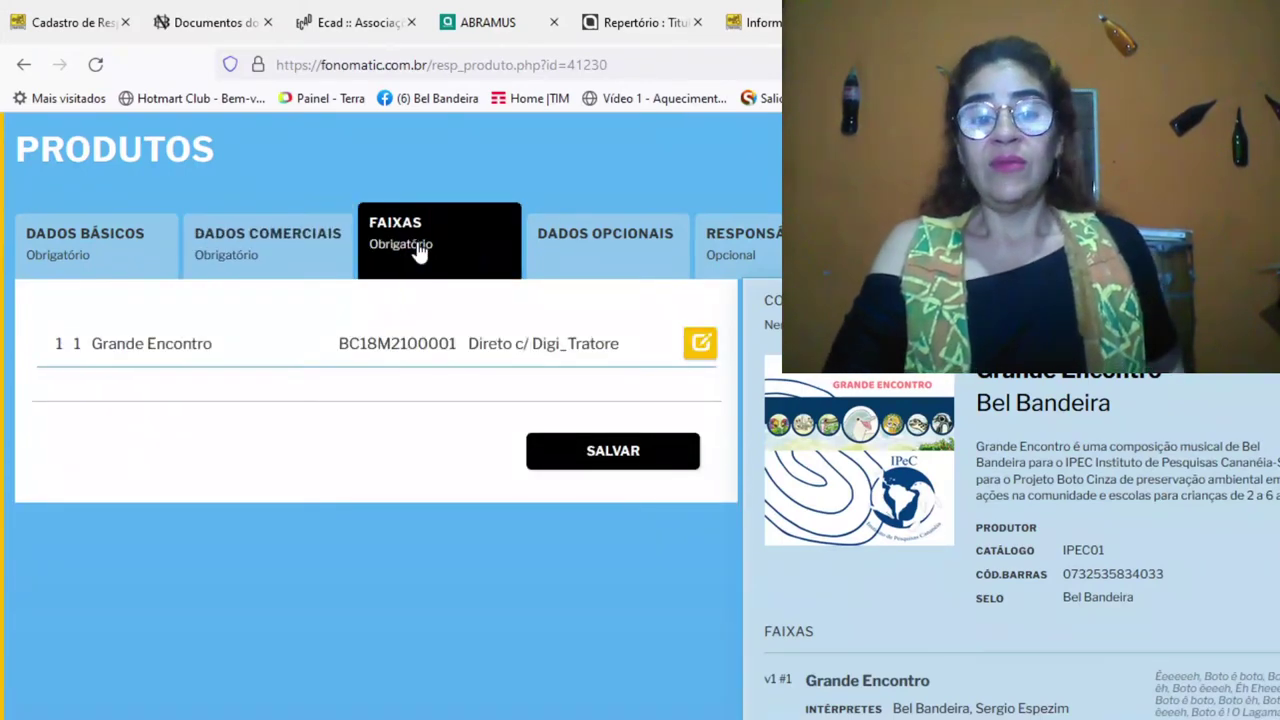
{"action": "left_click", "coordinate": [577, 242]}
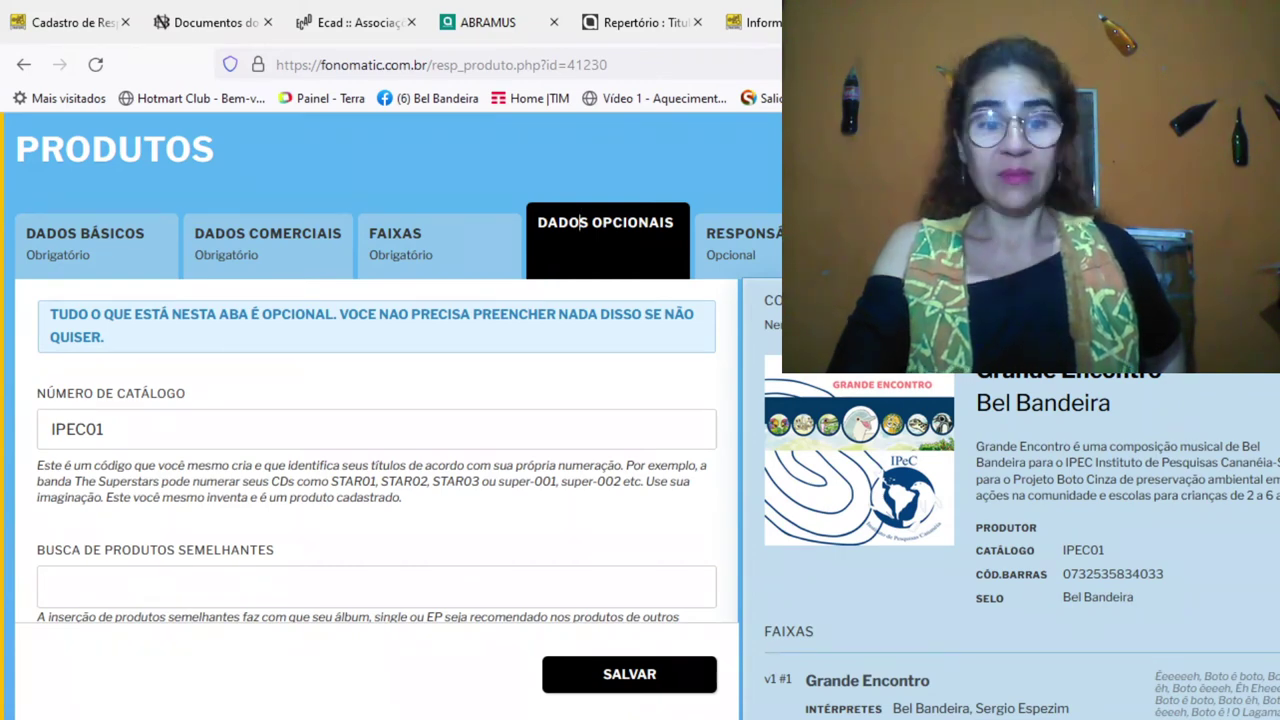
{"action": "scroll", "coordinate": [584, 222], "scroll_direction": "down", "scroll_amount": 3}
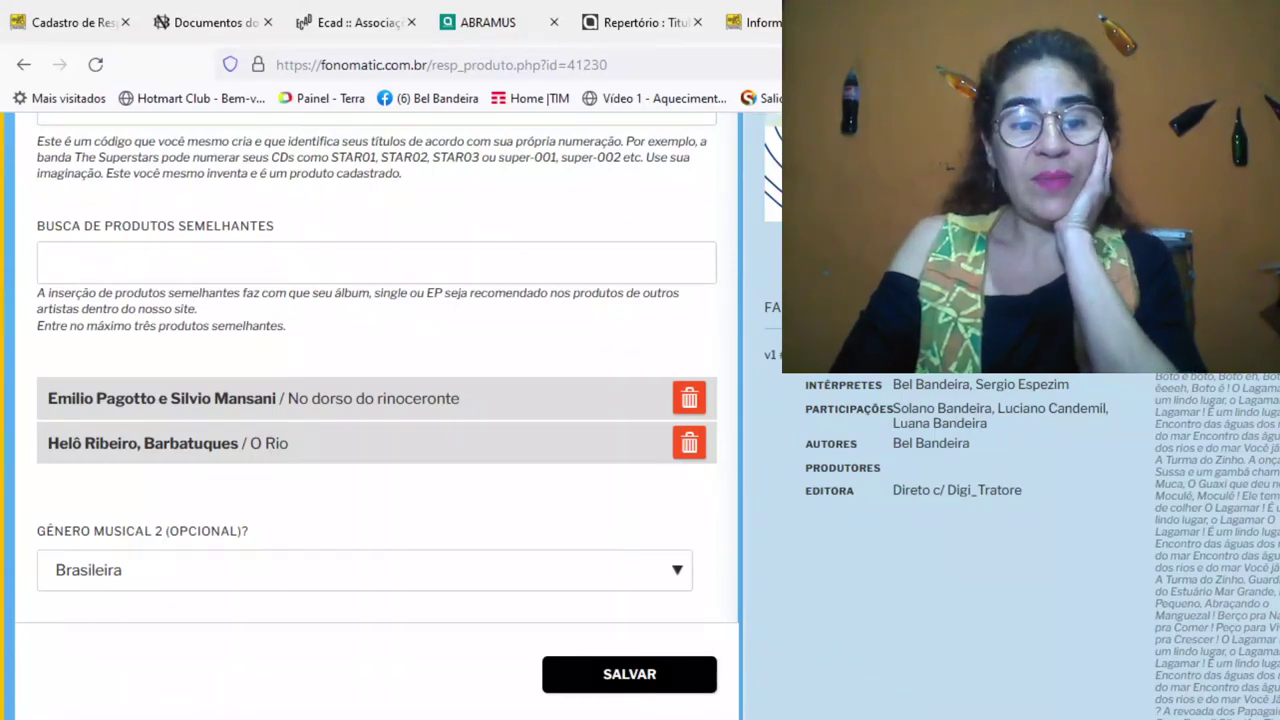
{"action": "scroll", "coordinate": [376, 400], "scroll_direction": "down", "scroll_amount": 5}
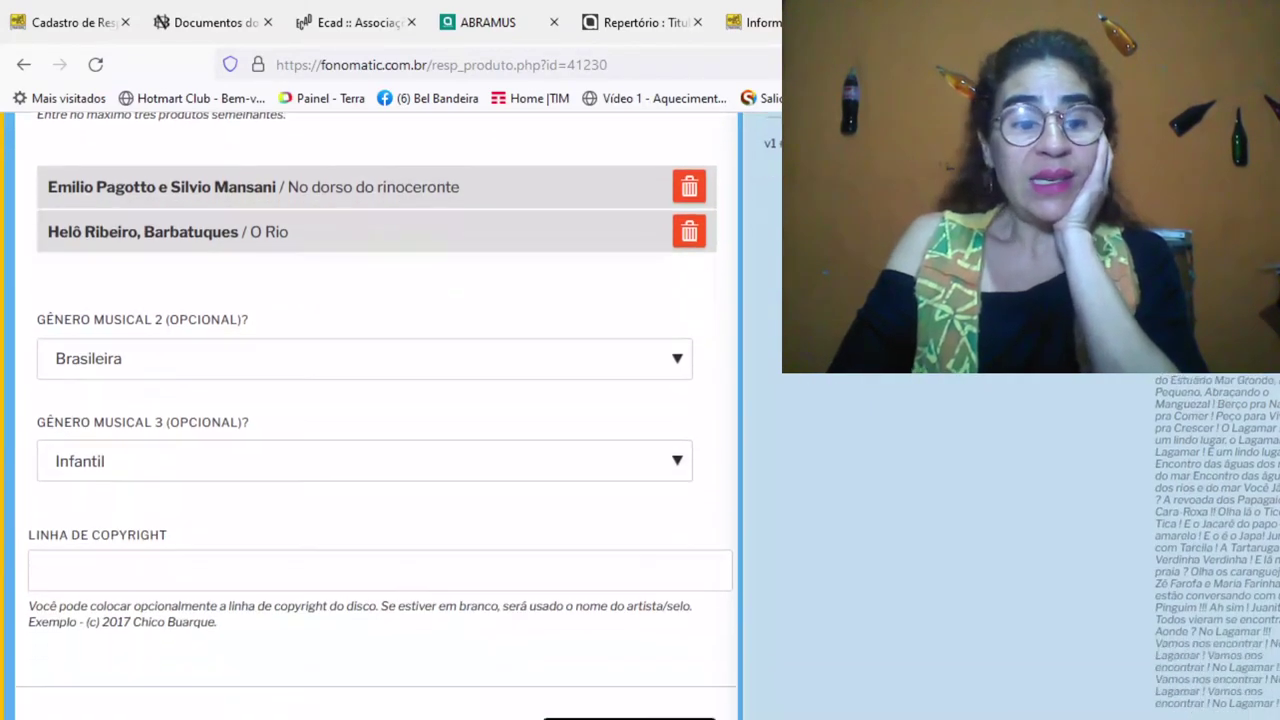
{"action": "scroll", "coordinate": [376, 400], "scroll_direction": "up", "scroll_amount": 1}
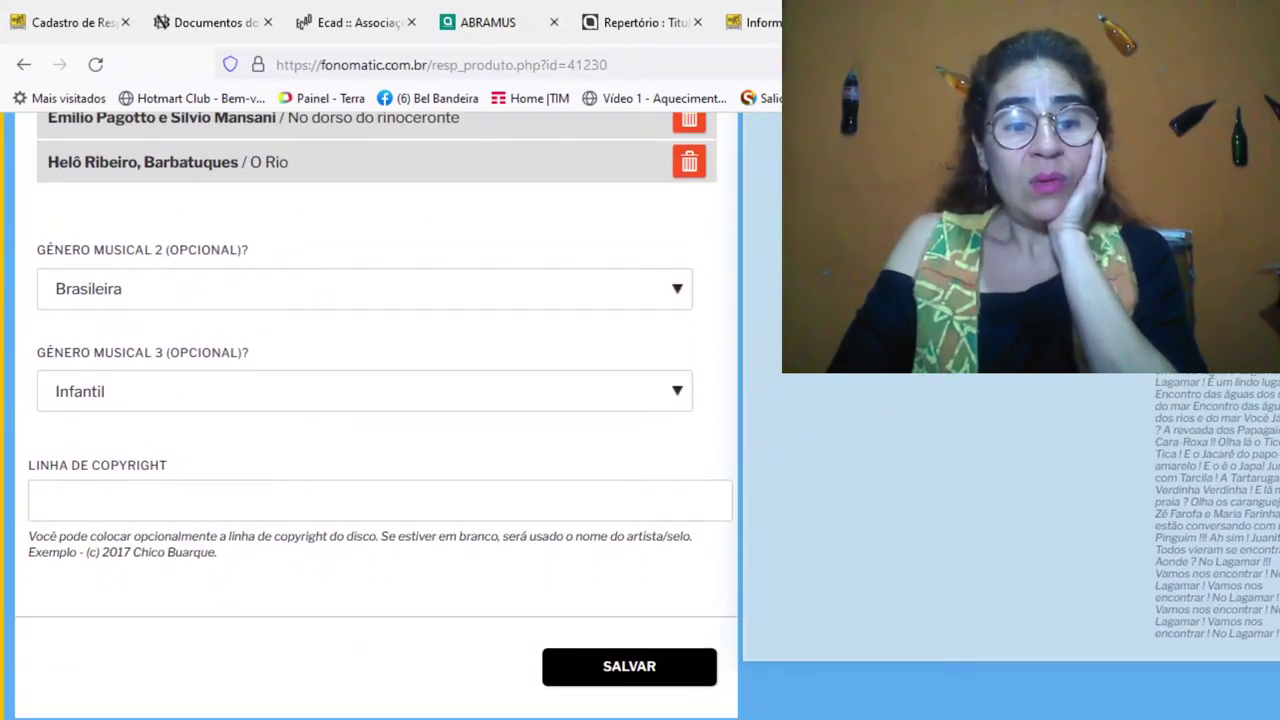
{"action": "scroll", "coordinate": [376, 400], "scroll_direction": "up", "scroll_amount": 1}
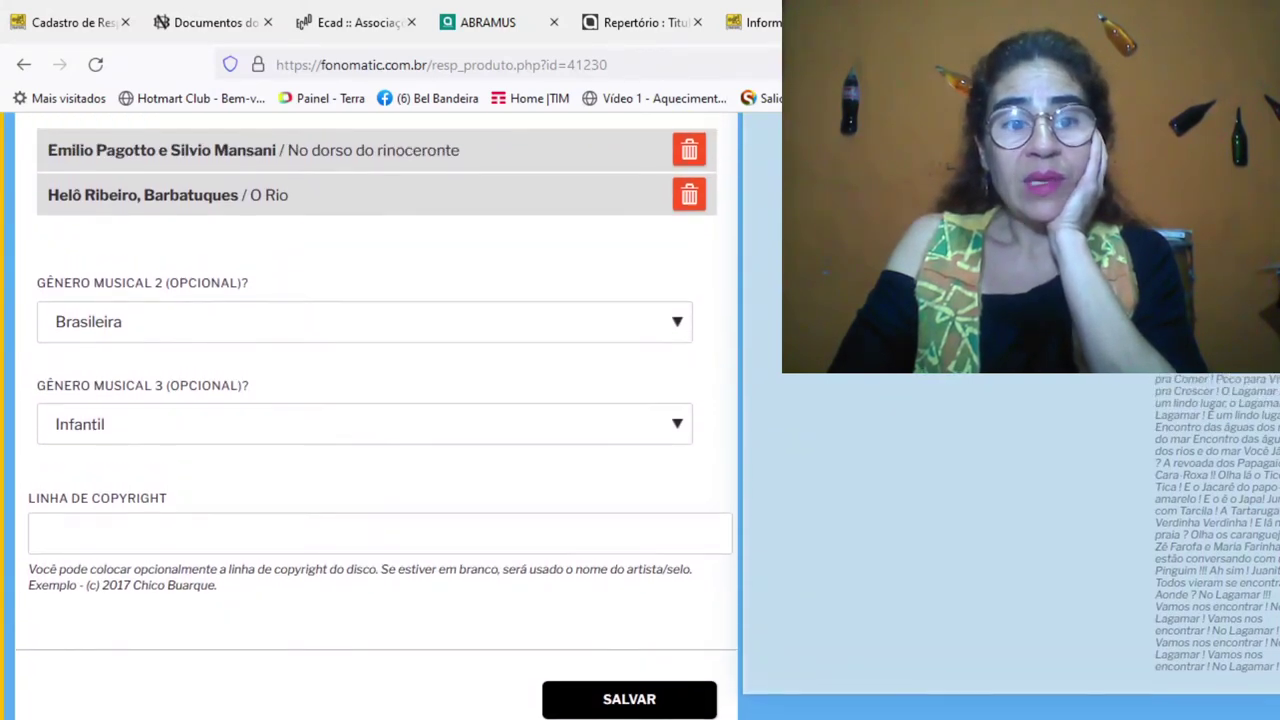
{"action": "scroll", "coordinate": [376, 400], "scroll_direction": "up", "scroll_amount": 2}
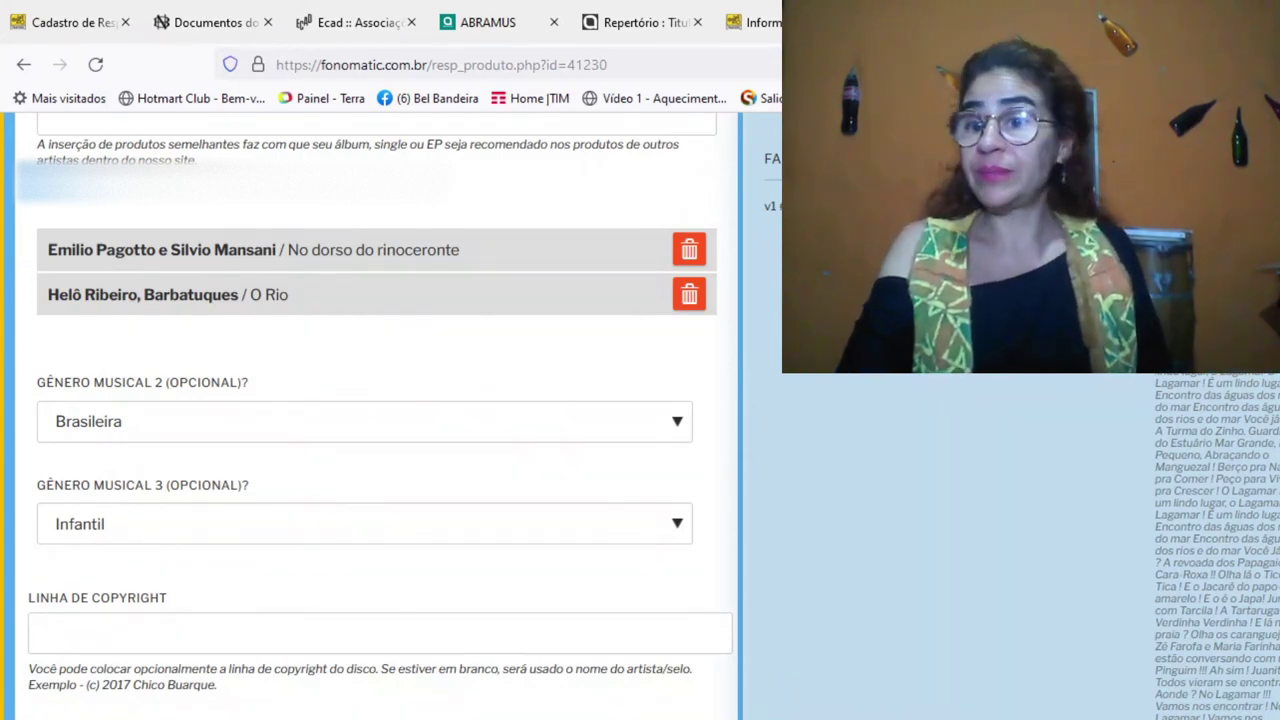
Step: Go back over the optional data, from the copyright line up to the similar products, catalogue number and introductory notice
{"action": "scroll", "coordinate": [376, 416], "scroll_direction": "down", "scroll_amount": 5}
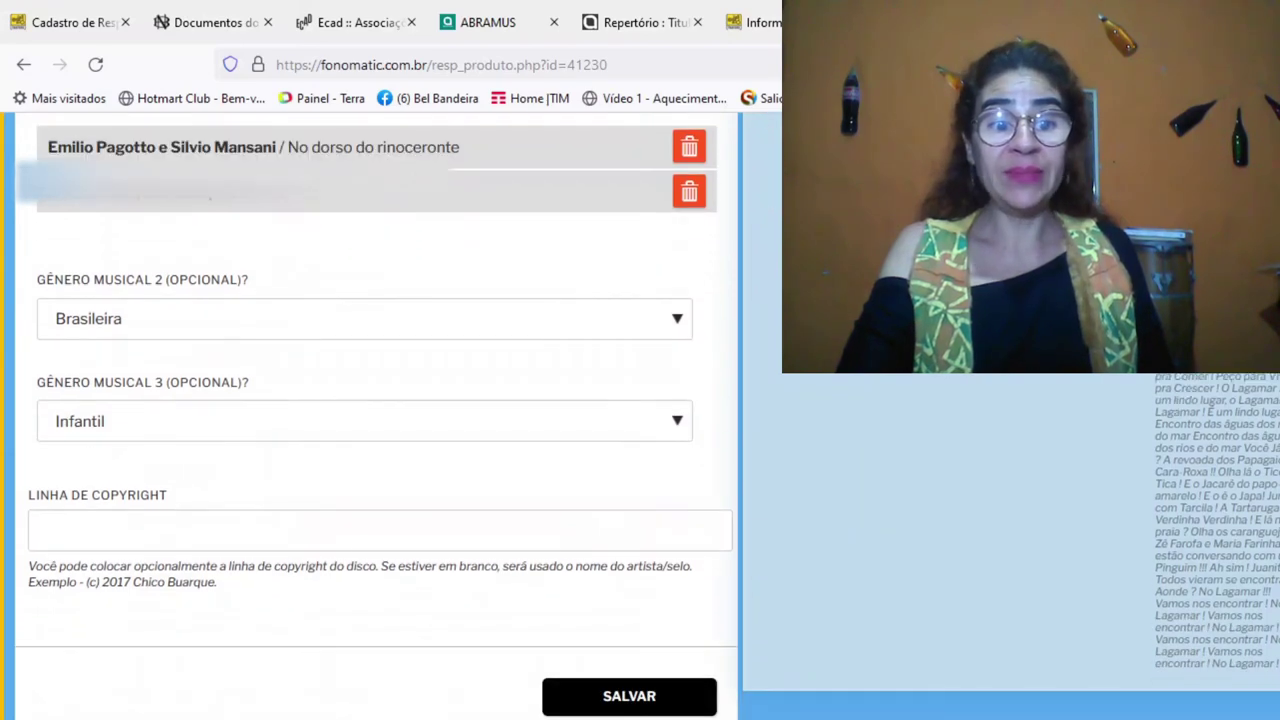
{"action": "scroll", "coordinate": [376, 416], "scroll_direction": "up", "scroll_amount": 3}
{"action": "scroll", "coordinate": [376, 416], "scroll_direction": "up", "scroll_amount": 3}
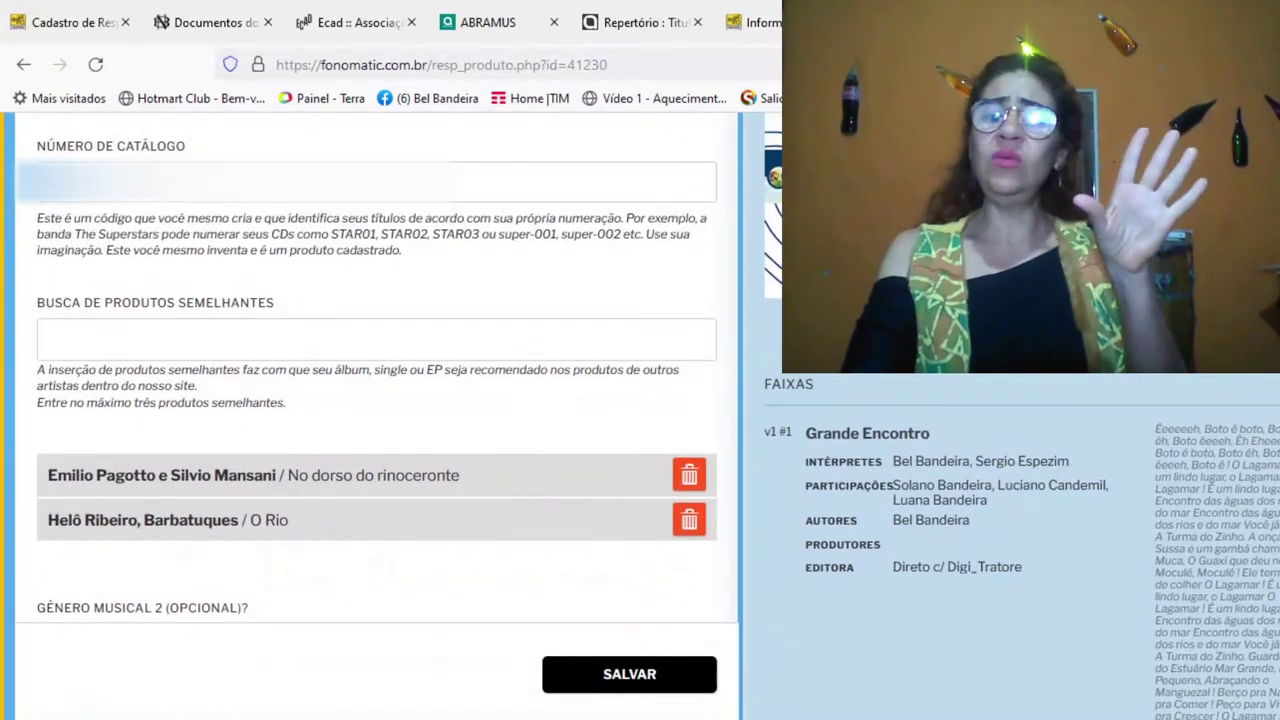
{"action": "scroll", "coordinate": [376, 416], "scroll_direction": "up", "scroll_amount": 1}
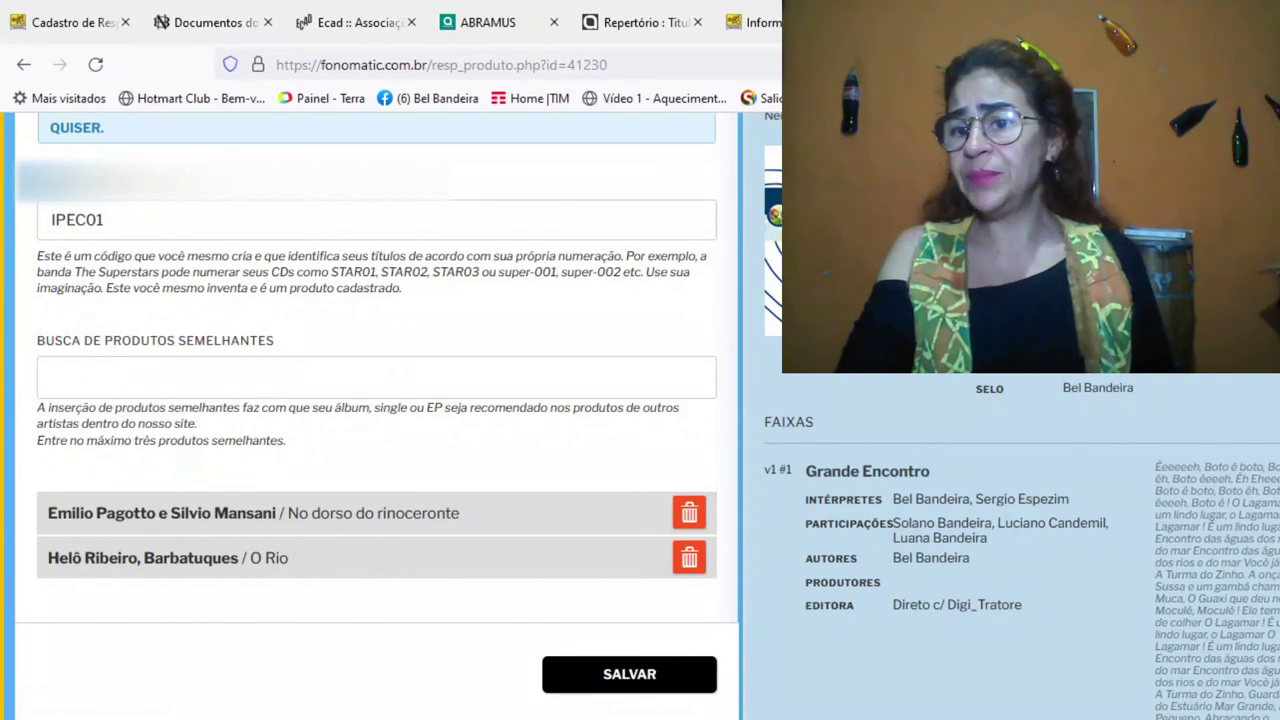
{"action": "scroll", "coordinate": [376, 416], "scroll_direction": "up", "scroll_amount": 2}
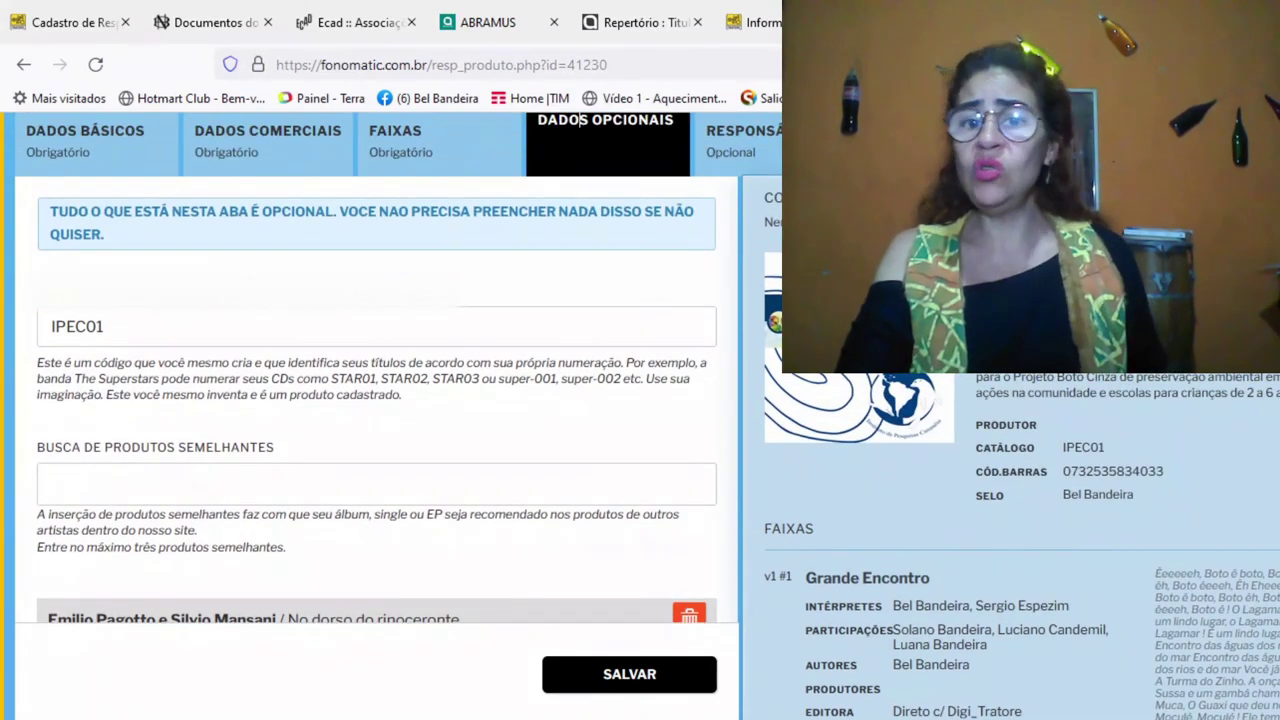
{"action": "scroll", "coordinate": [376, 416], "scroll_direction": "up", "scroll_amount": 1}
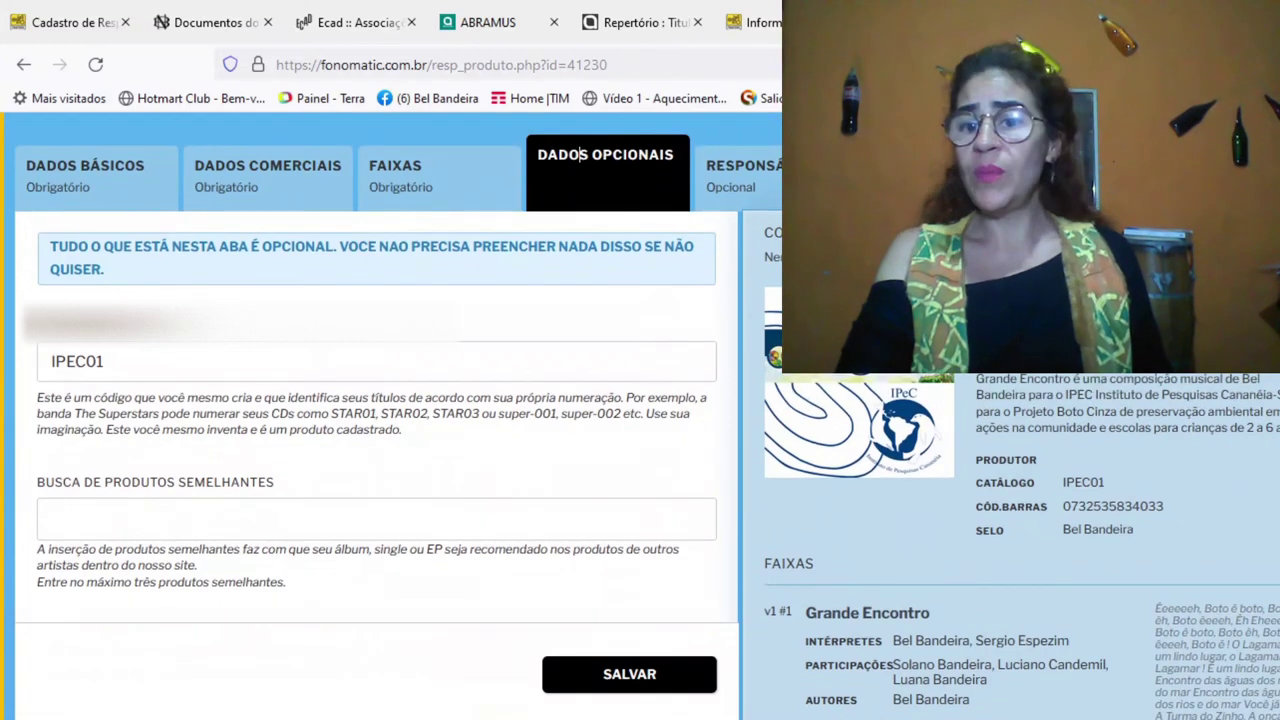
Step: Check the section for splitting payment with other responsible parties and return to the optional data
{"action": "left_click", "coordinate": [776, 173]}
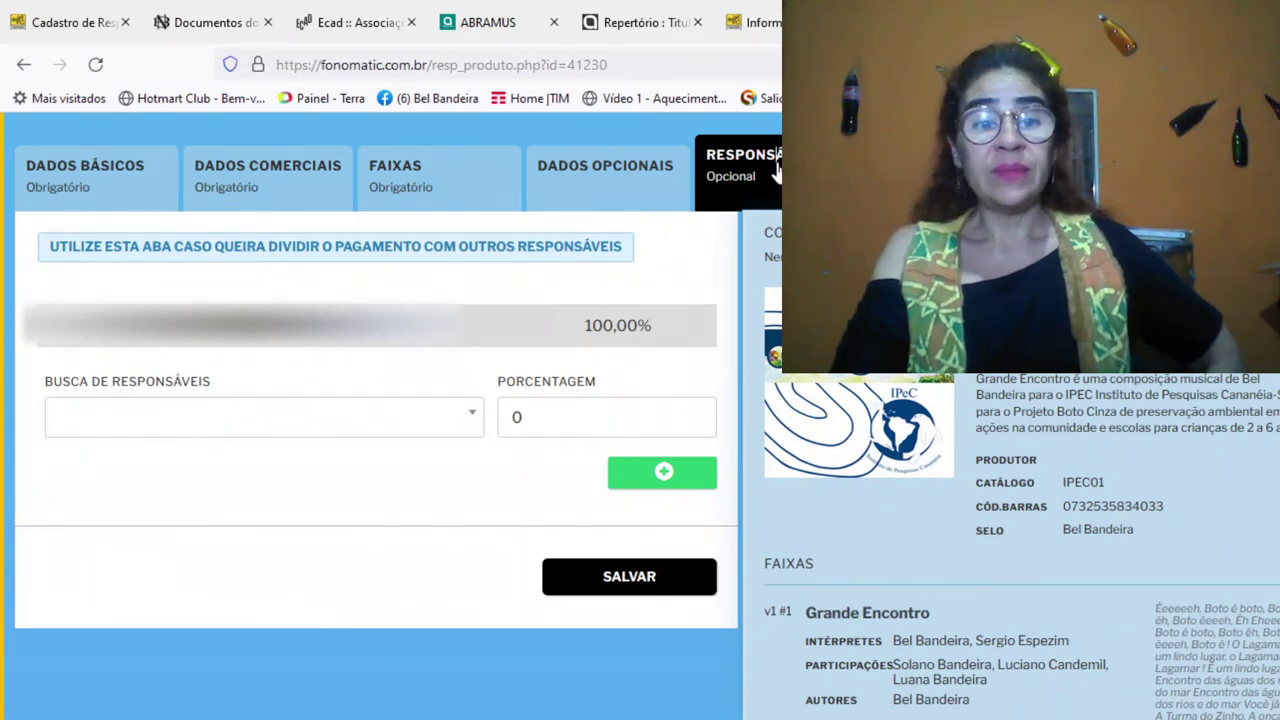
{"action": "left_click", "coordinate": [621, 190]}
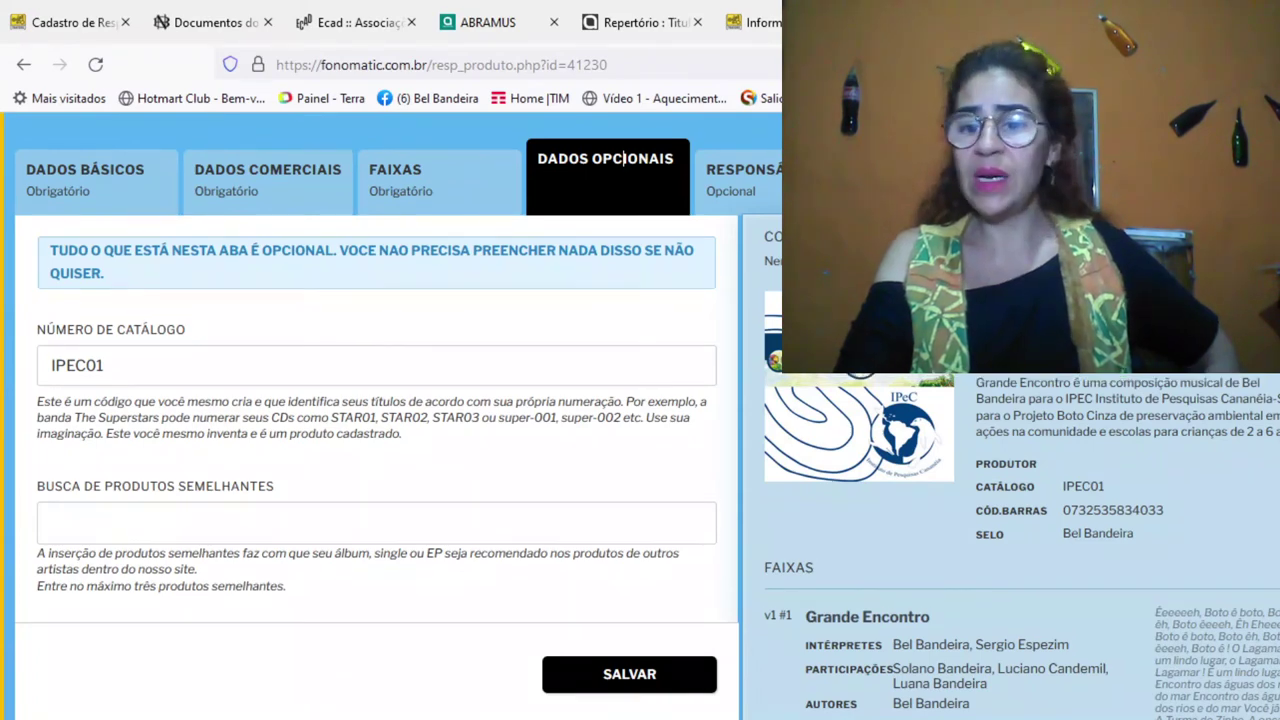
{"action": "scroll", "coordinate": [626, 154], "scroll_direction": "up", "scroll_amount": 2}
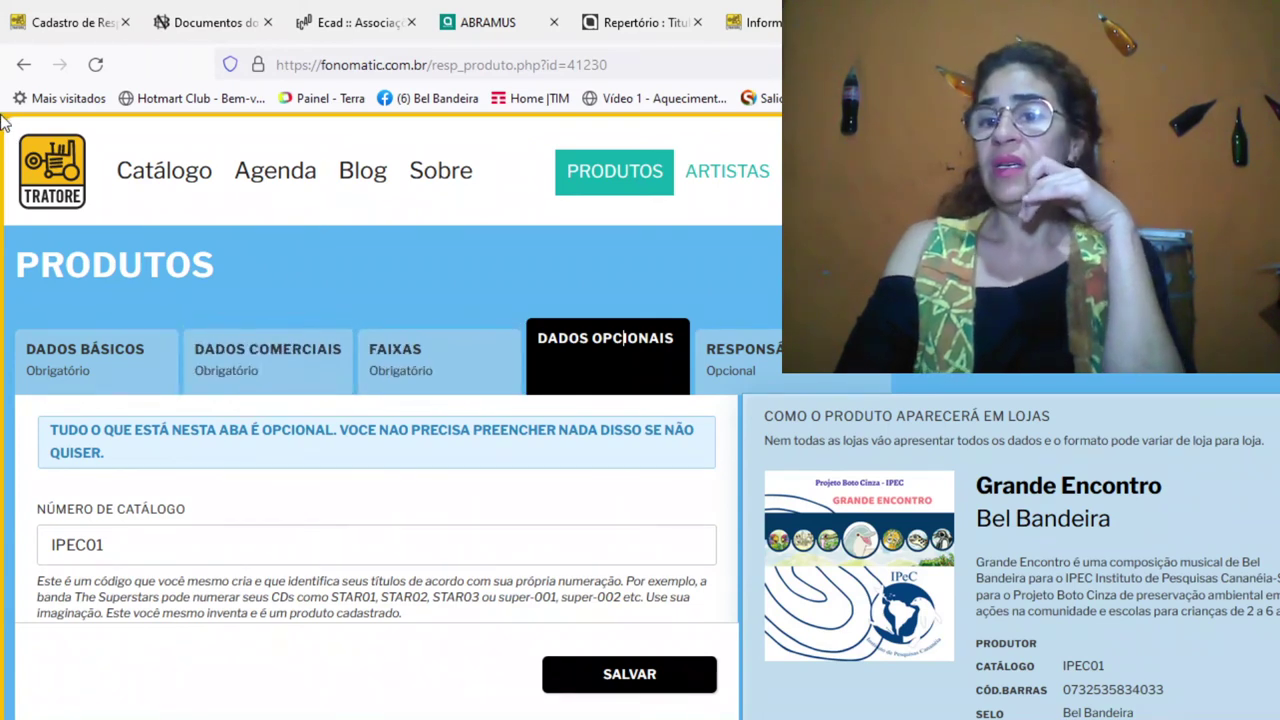
Step: Return to the product list and open the Grande Encontro report to examine its monthly streaming sales by company
{"action": "left_click", "coordinate": [24, 66]}
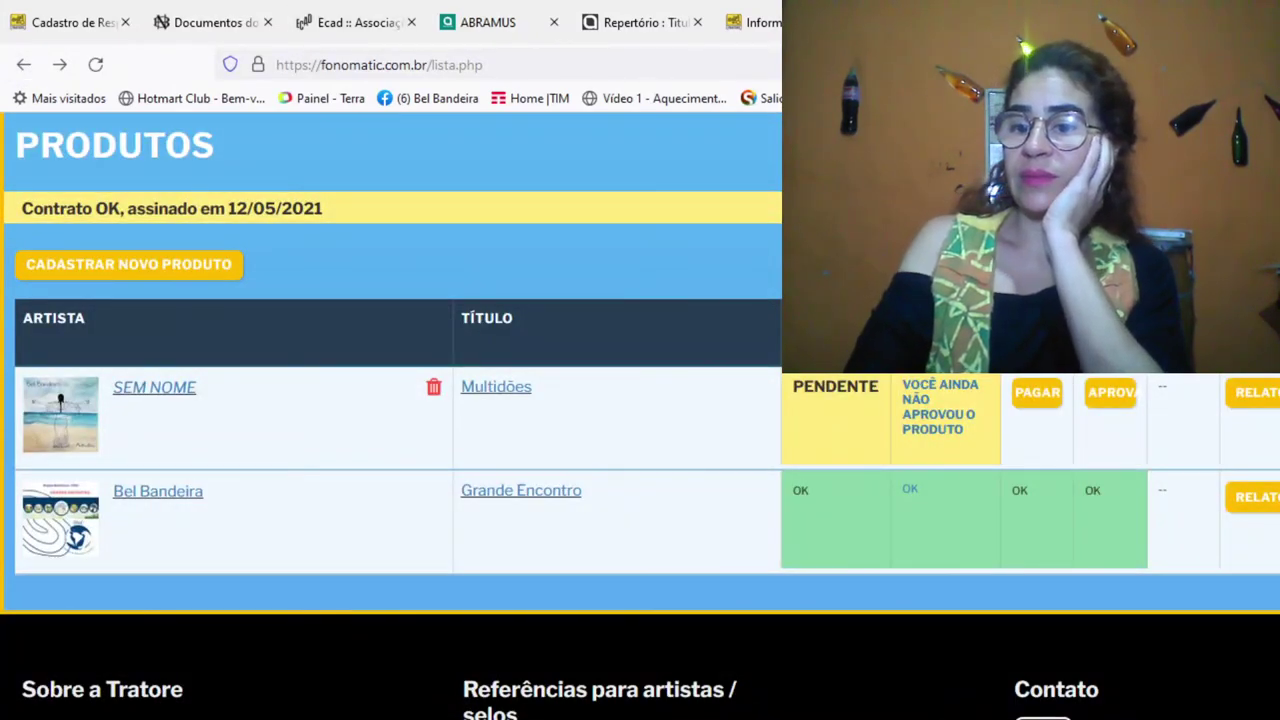
{"action": "left_click", "coordinate": [1262, 503]}
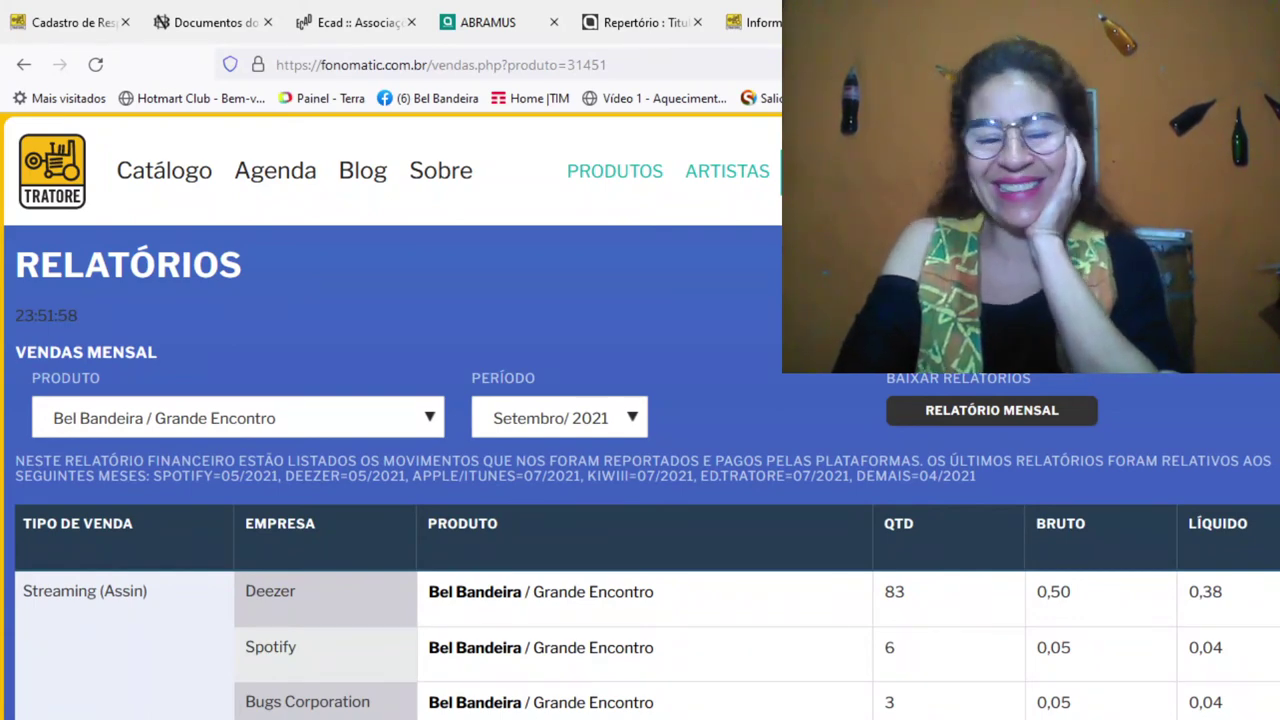
{"action": "scroll", "coordinate": [640, 416], "scroll_direction": "down", "scroll_amount": 1}
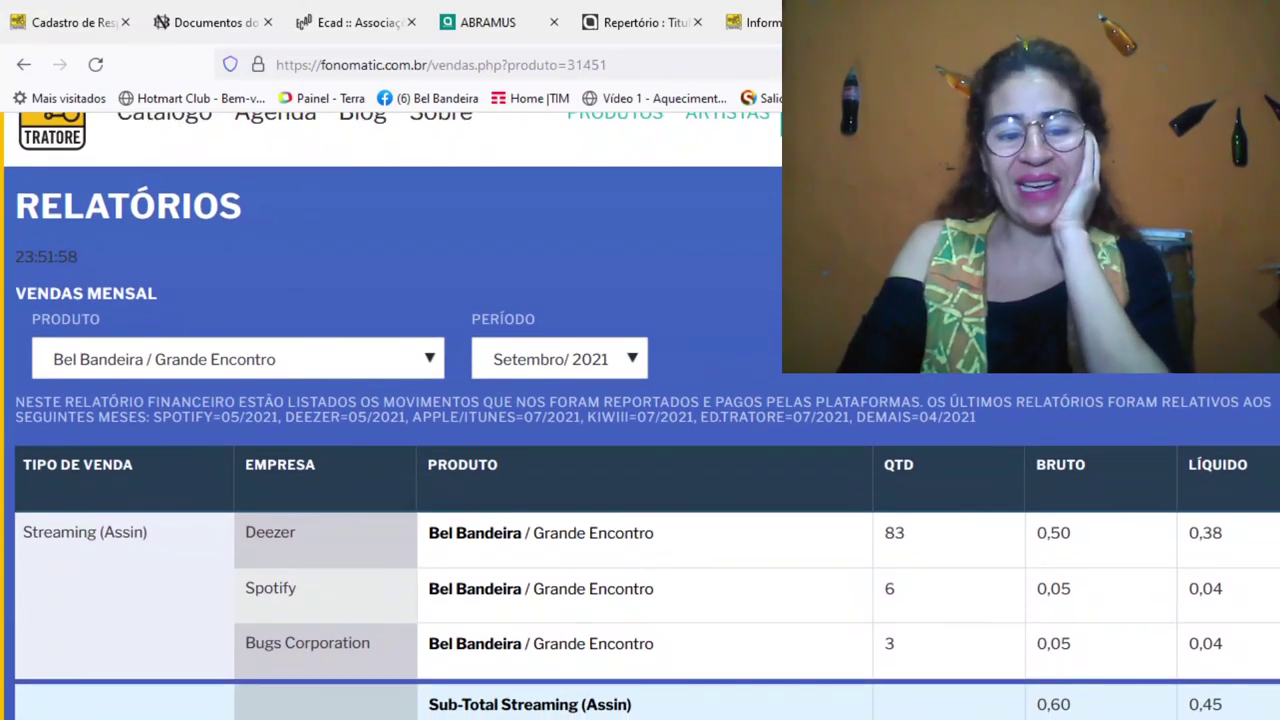
{"action": "scroll", "coordinate": [640, 416], "scroll_direction": "down", "scroll_amount": 1}
{"action": "scroll", "coordinate": [640, 416], "scroll_direction": "down", "scroll_amount": 1}
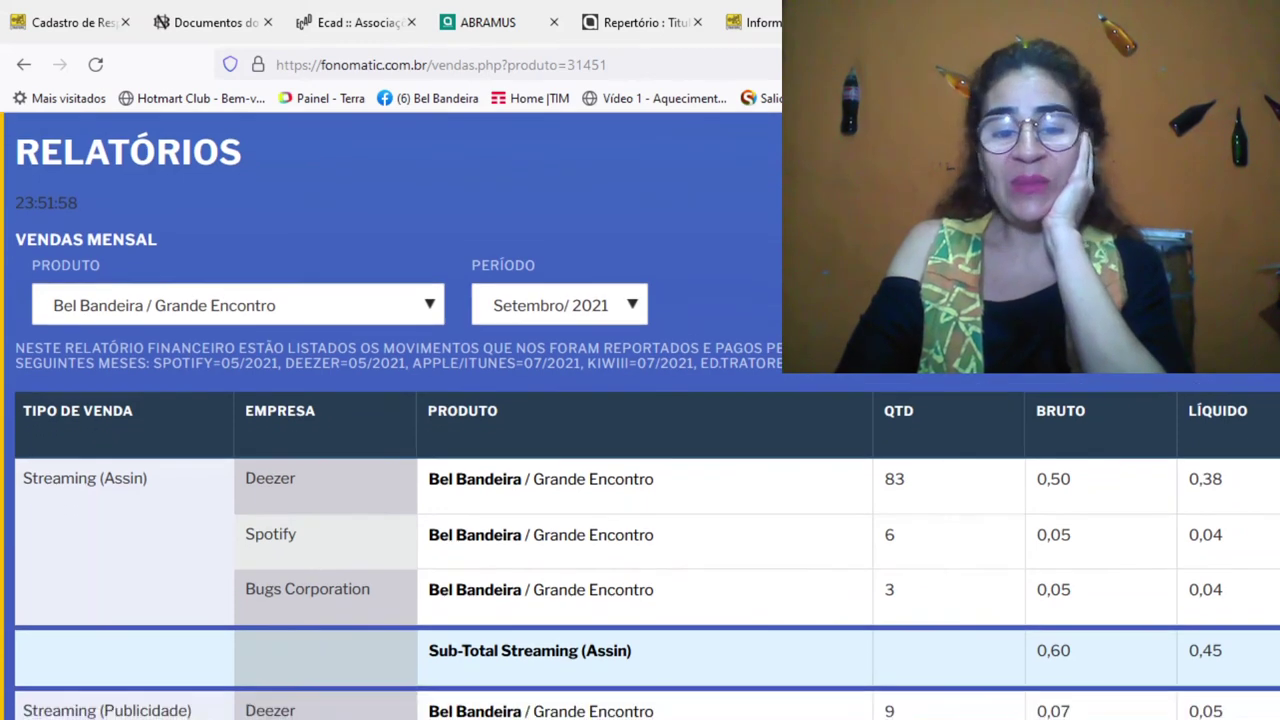
{"action": "scroll", "coordinate": [640, 416], "scroll_direction": "down", "scroll_amount": 1}
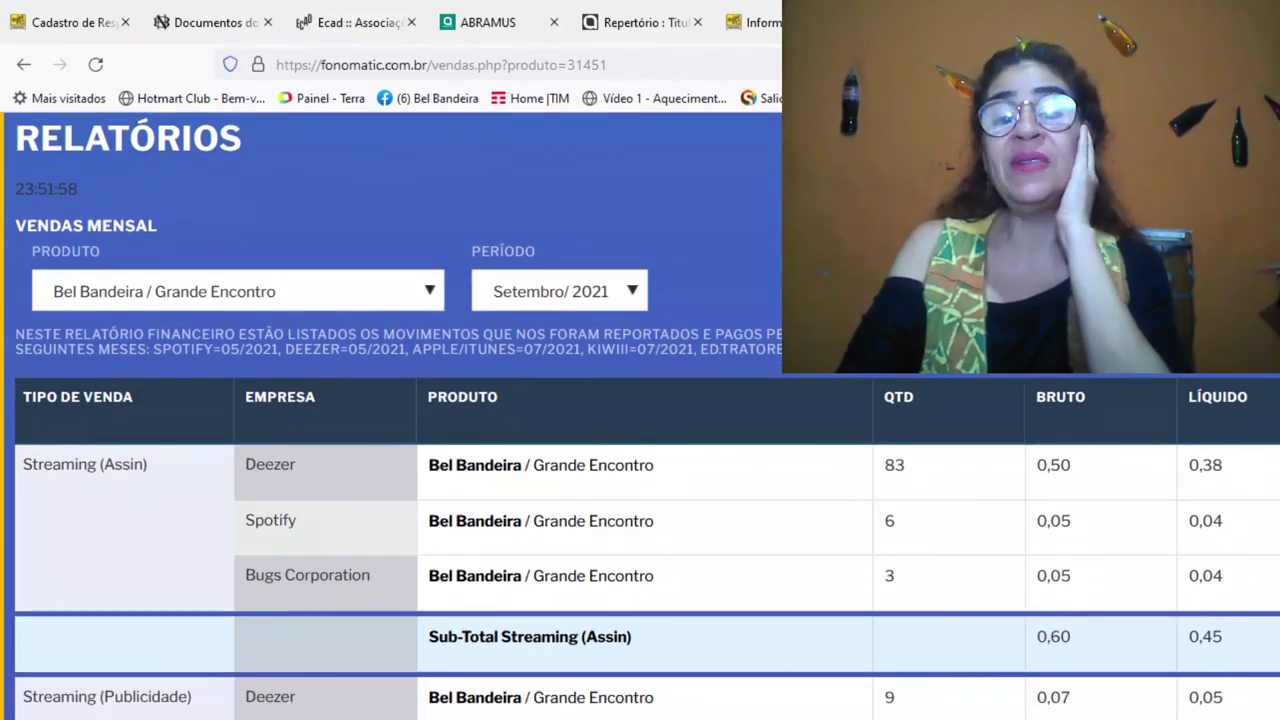
{"action": "scroll", "coordinate": [640, 416], "scroll_direction": "down", "scroll_amount": 1}
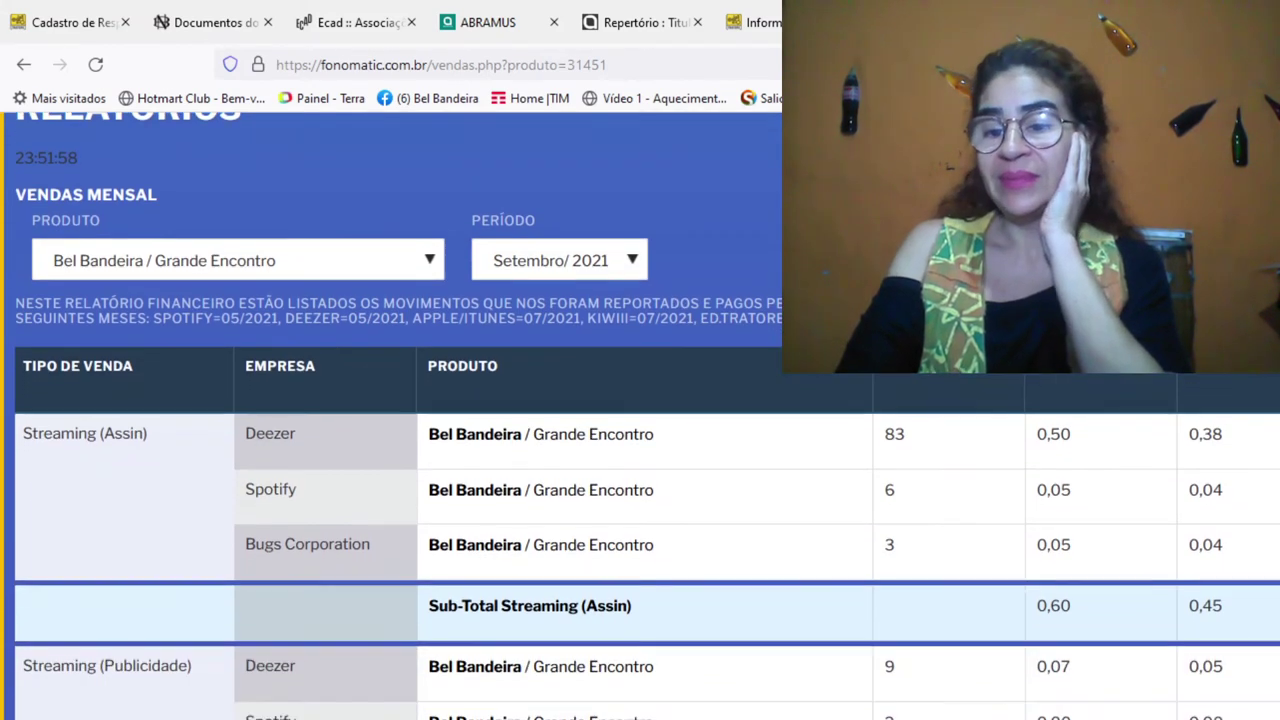
{"action": "scroll", "coordinate": [640, 416], "scroll_direction": "down", "scroll_amount": 1}
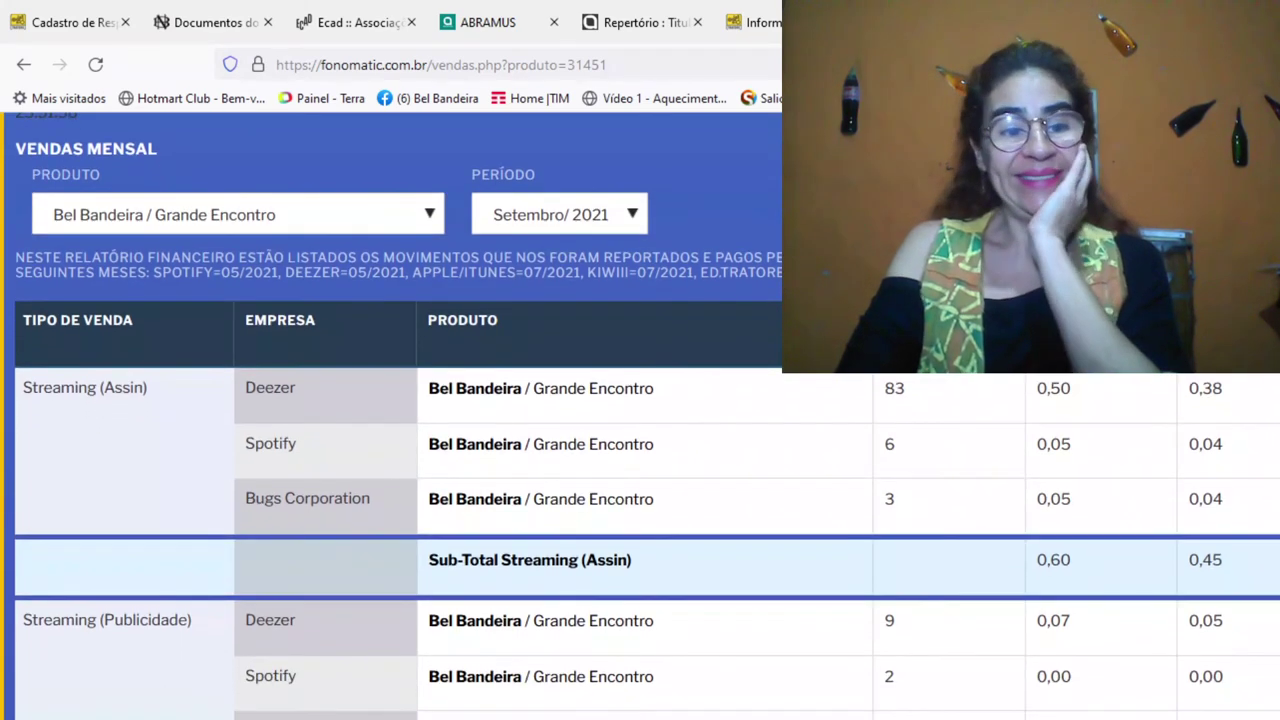